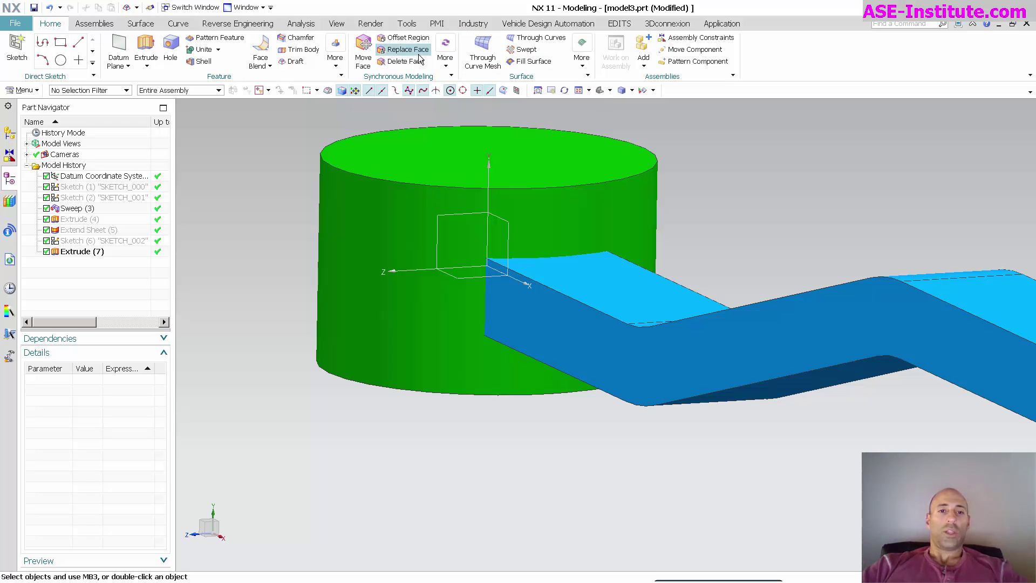
Step: Start a 16° Face draft along the datum Y axis, Stationary Face method fixed at the XZ plane
left_click(295, 68)
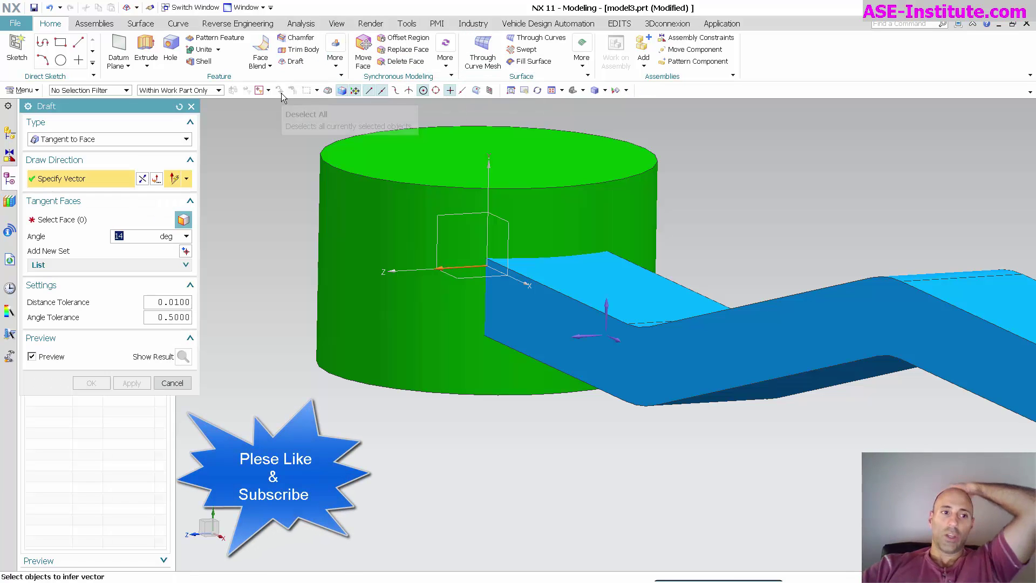
left_click(149, 138)
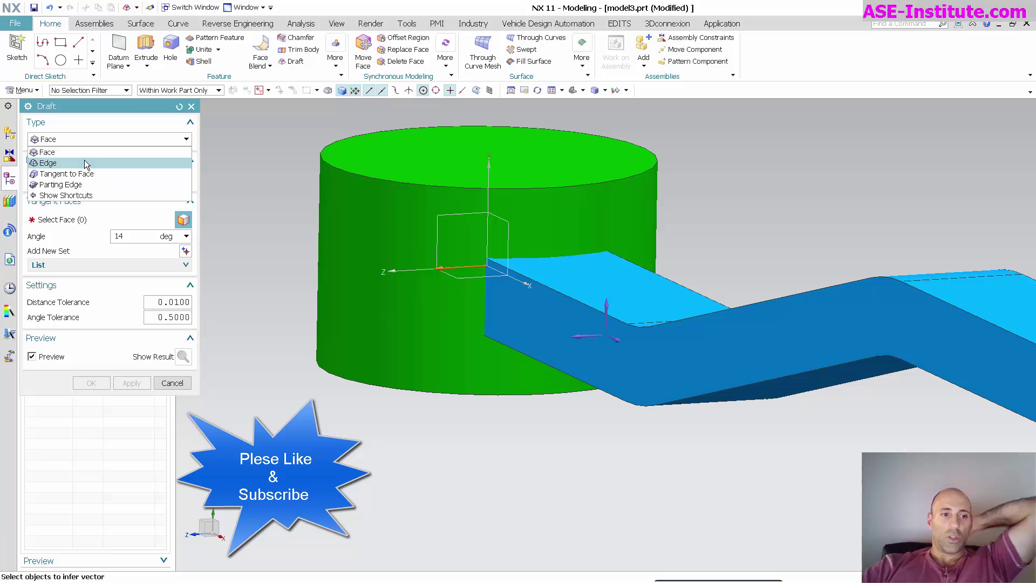
left_click(54, 153)
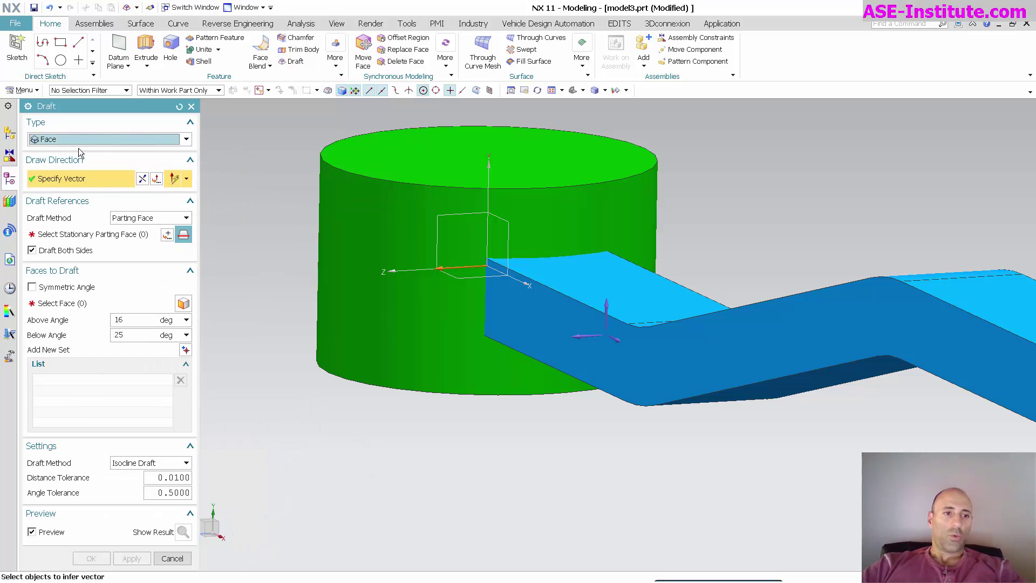
left_click(489, 163)
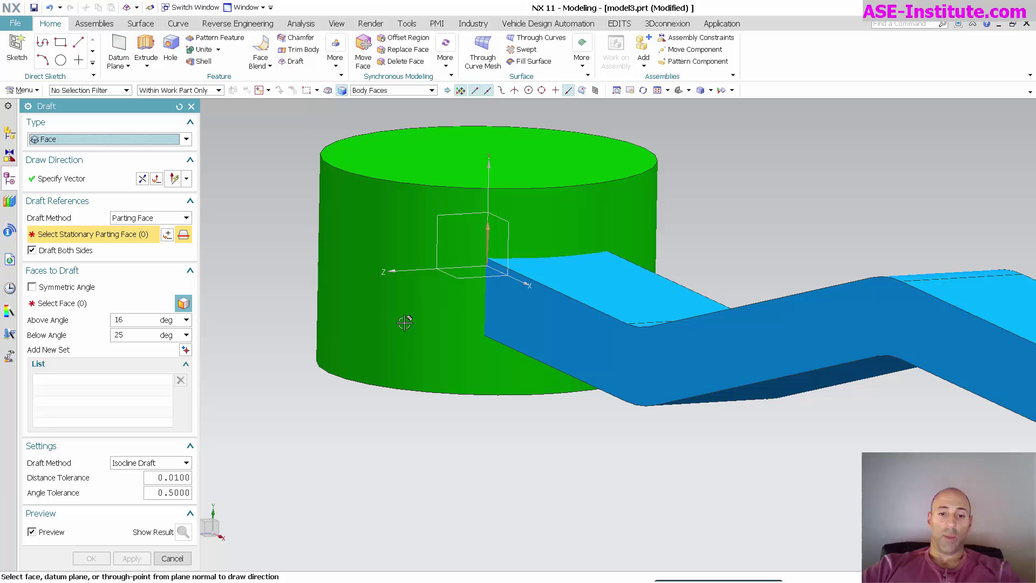
left_click(464, 278)
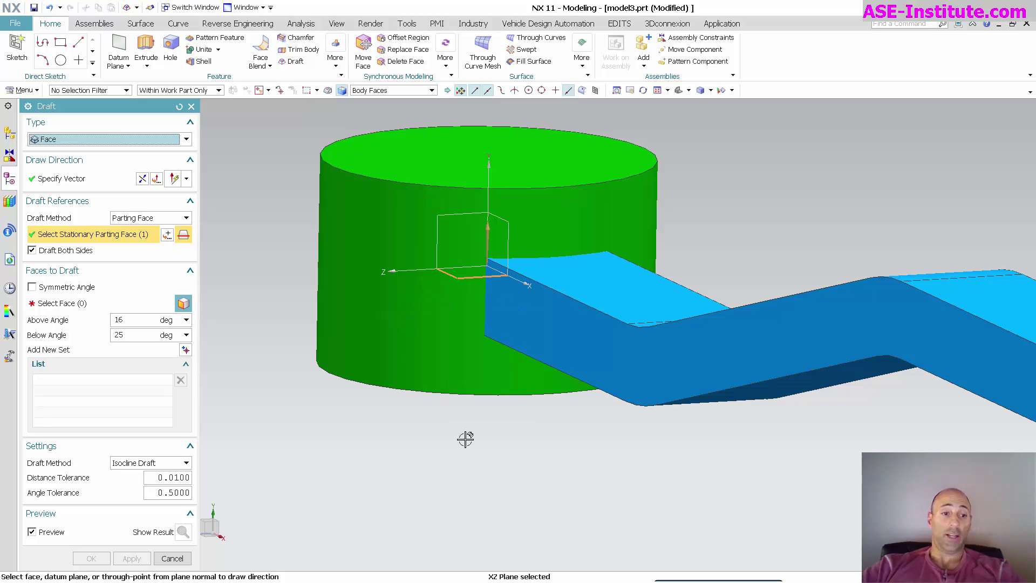
left_click(150, 218)
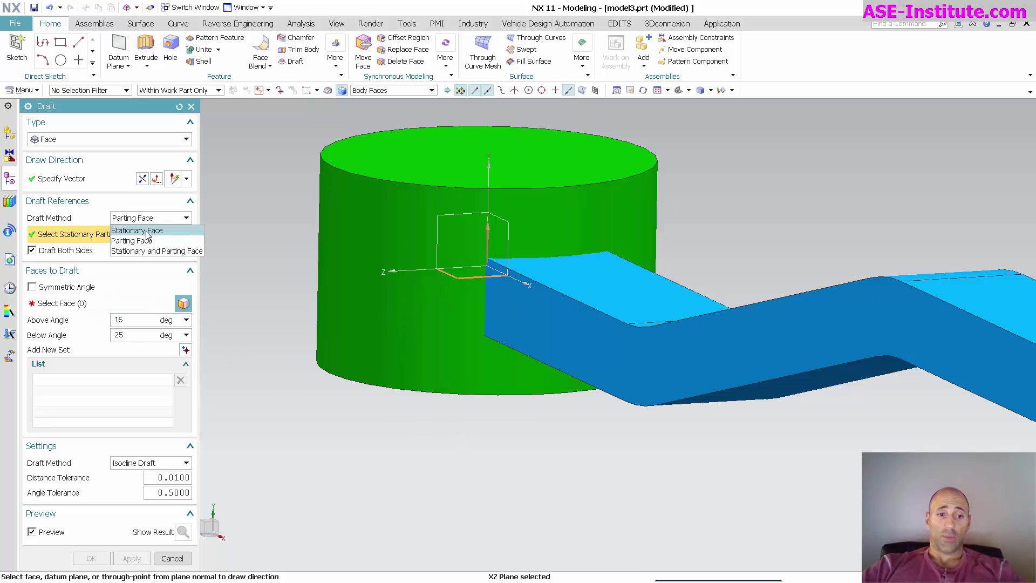
left_click(147, 233)
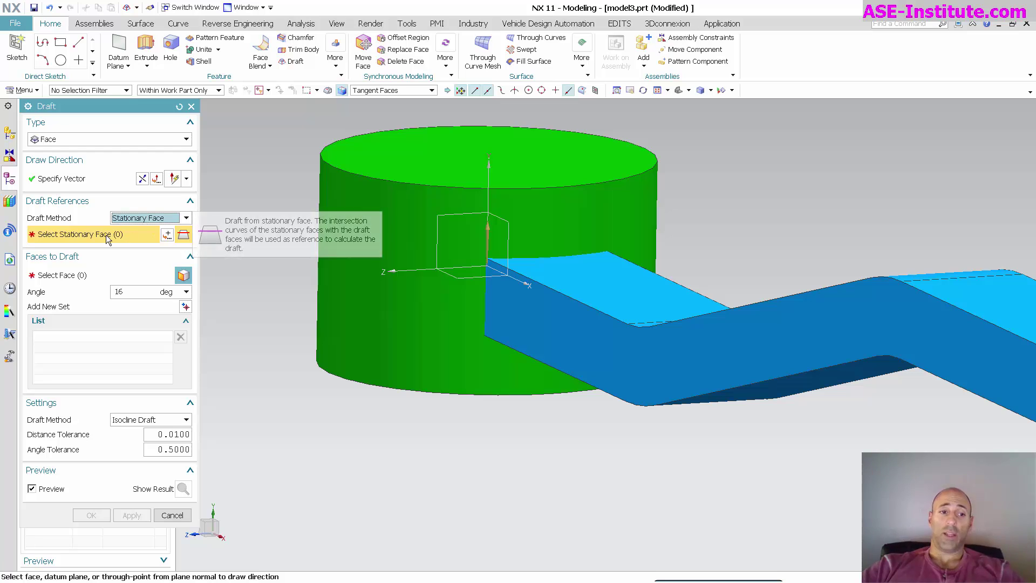
left_click(458, 278)
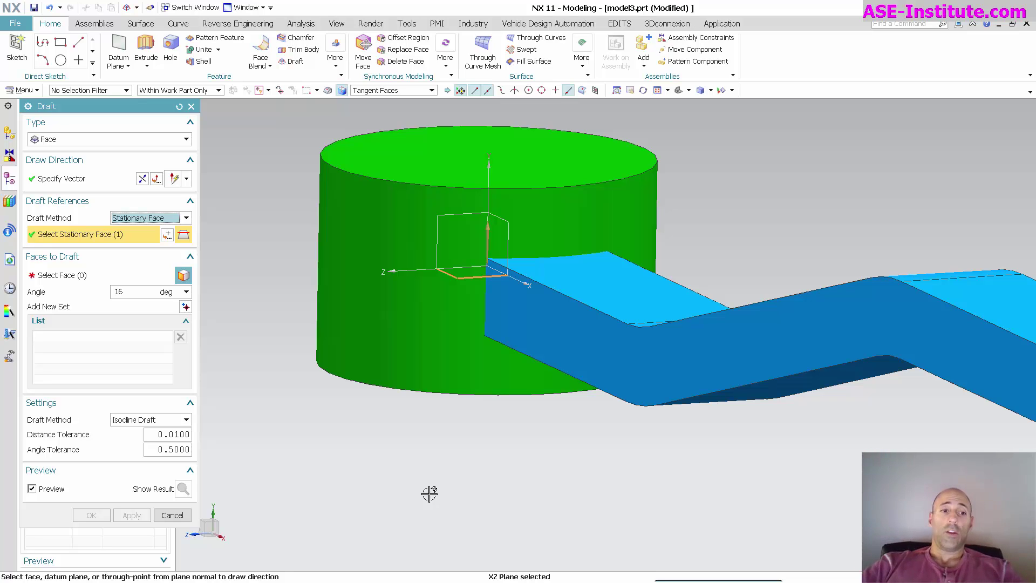
Step: Select the cylinder side face and three blue swept-body faces as the faces to draft
left_click(82, 283)
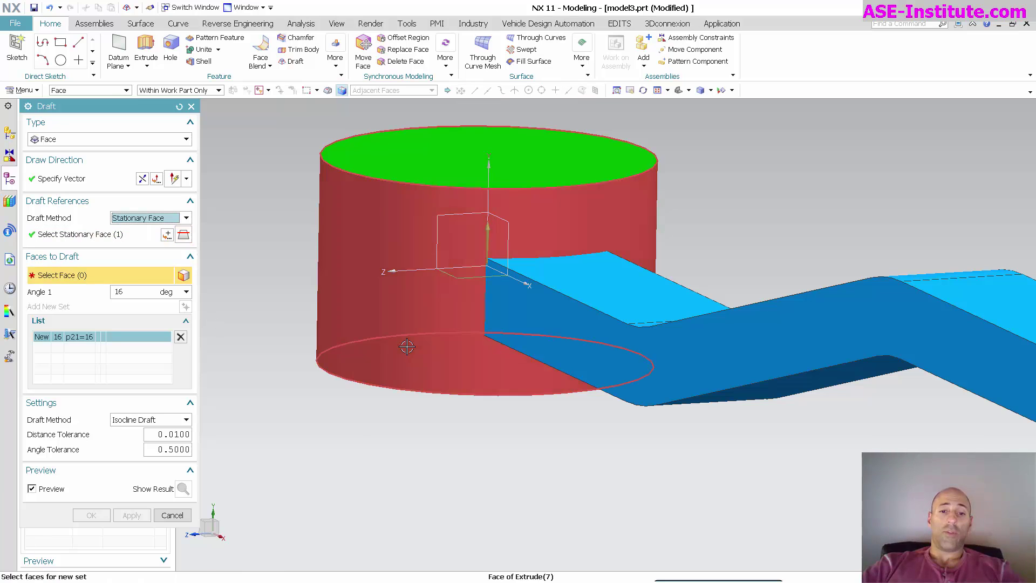
left_click(407, 345)
left_click(750, 361)
middle_click_drag(750, 361, 600, 372)
left_click(869, 416)
left_click(768, 428)
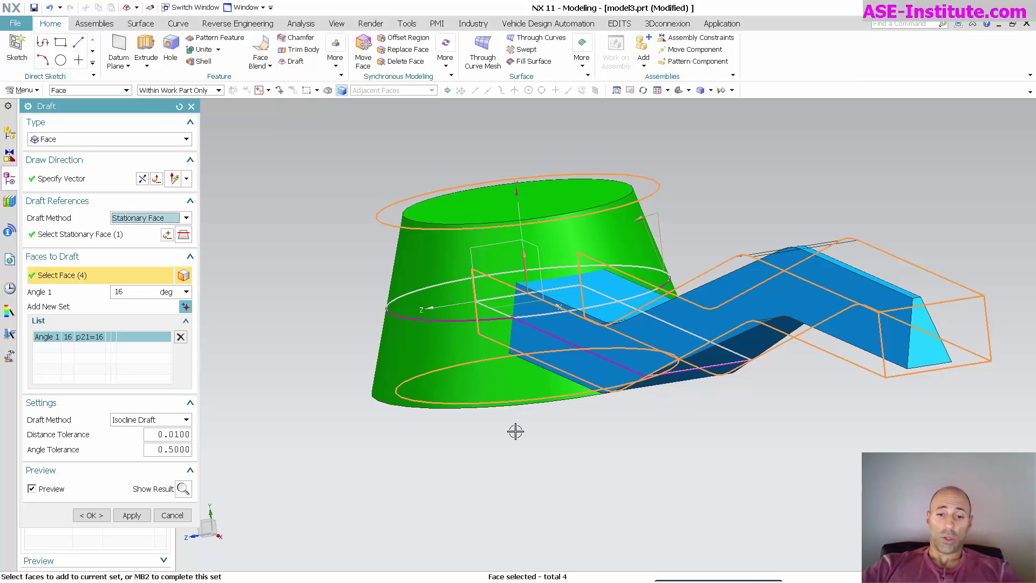
middle_click_drag(468, 489, 547, 327)
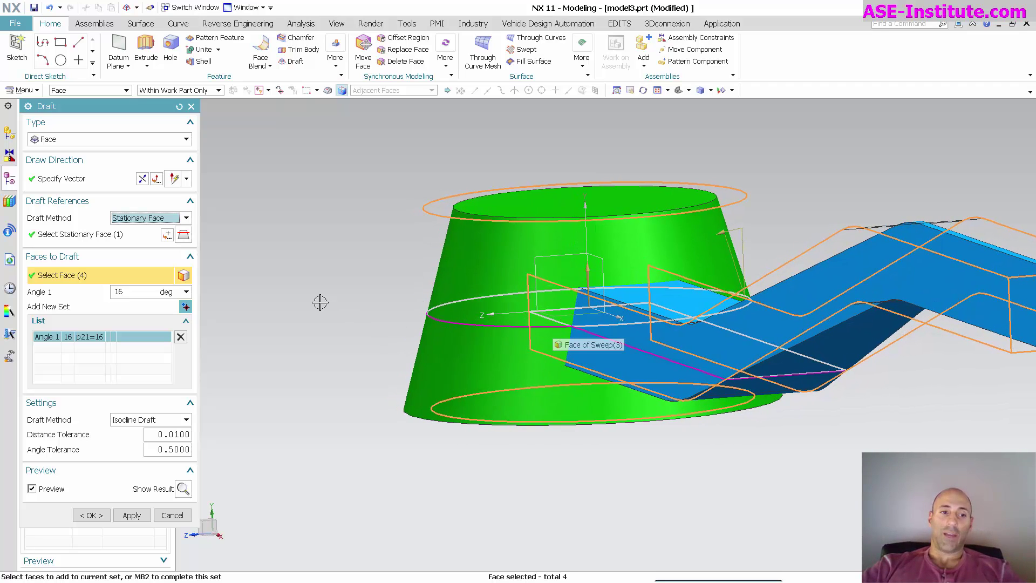
left_click(115, 240)
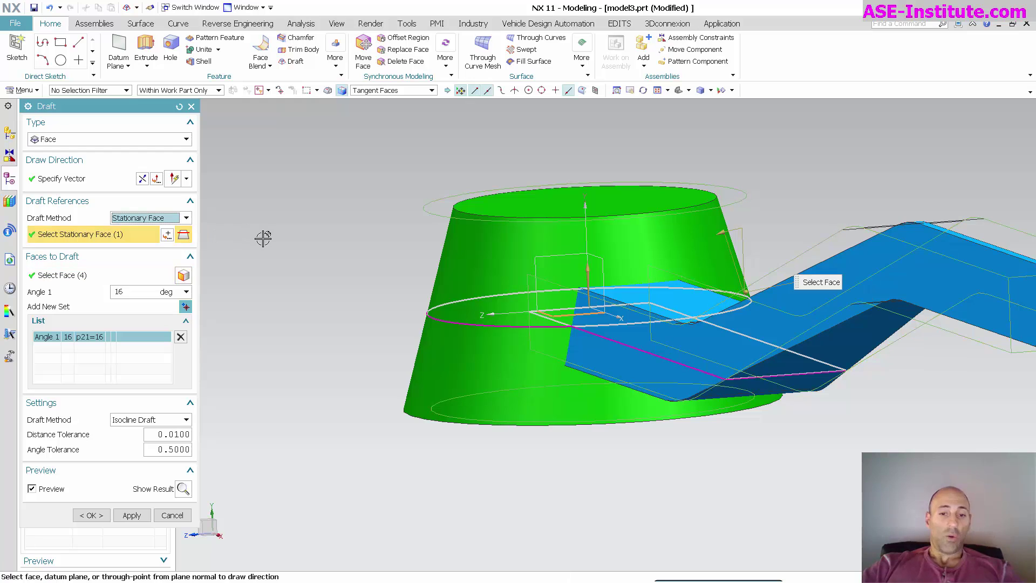
Step: Switch to the Parting Face method with Draft Both Sides on: 16° above, 25° below
left_click(162, 218)
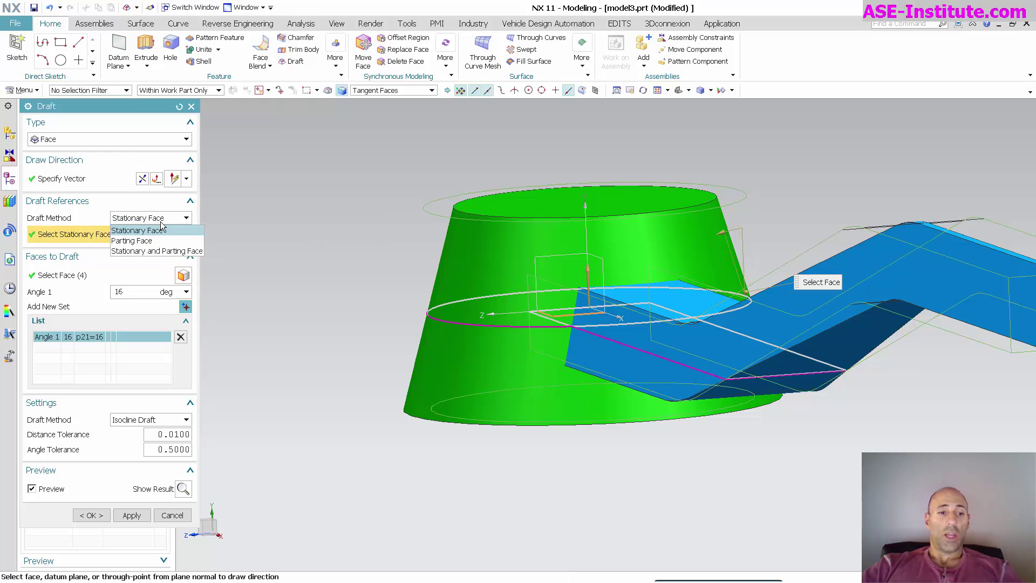
left_click(145, 241)
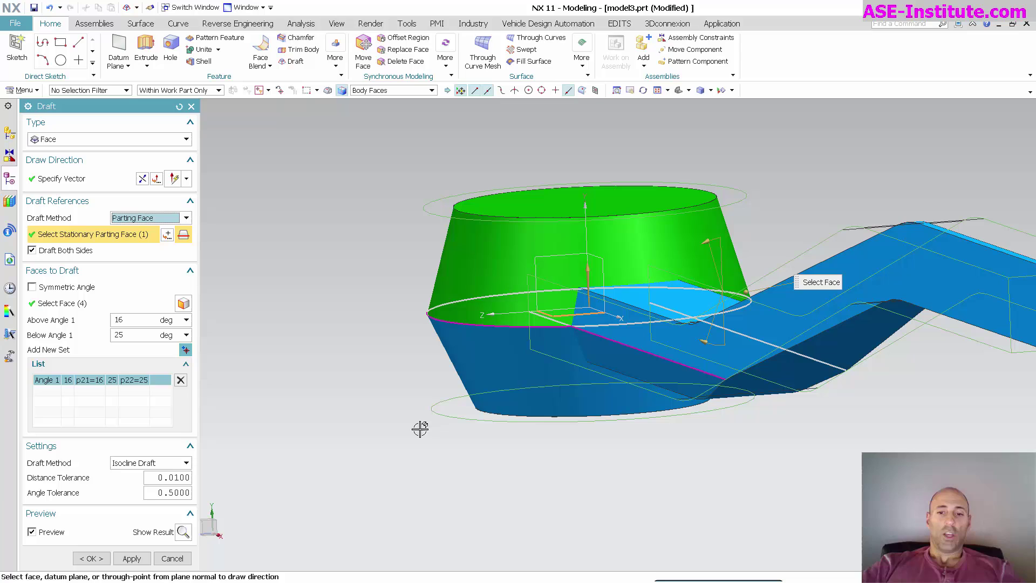
left_click(88, 256)
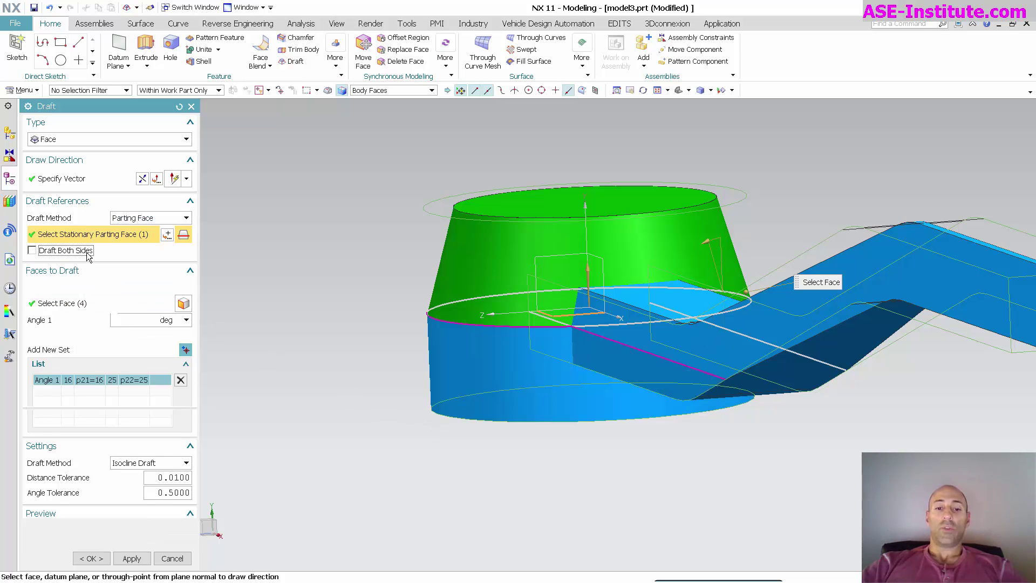
left_click(88, 254)
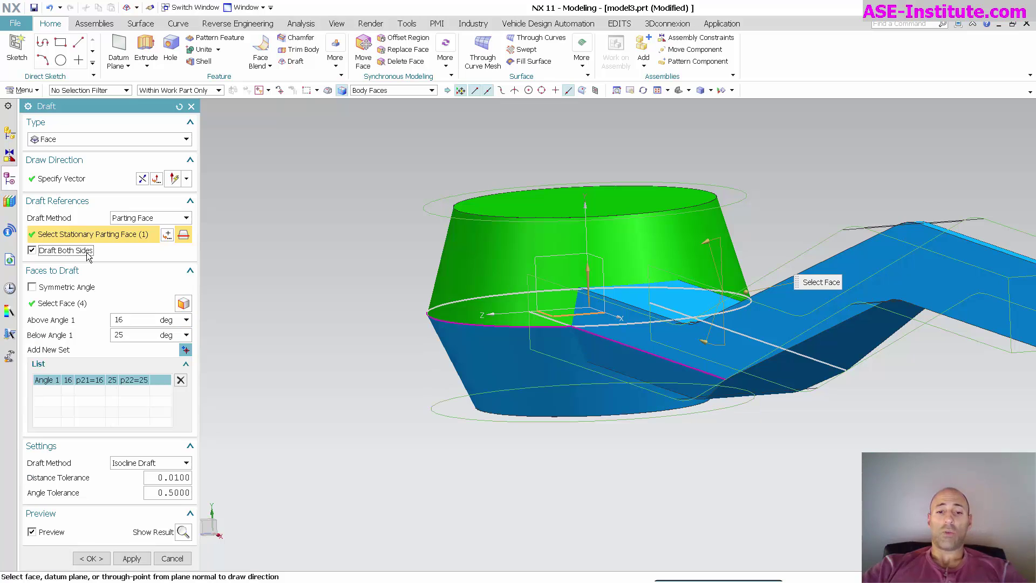
left_click(88, 255)
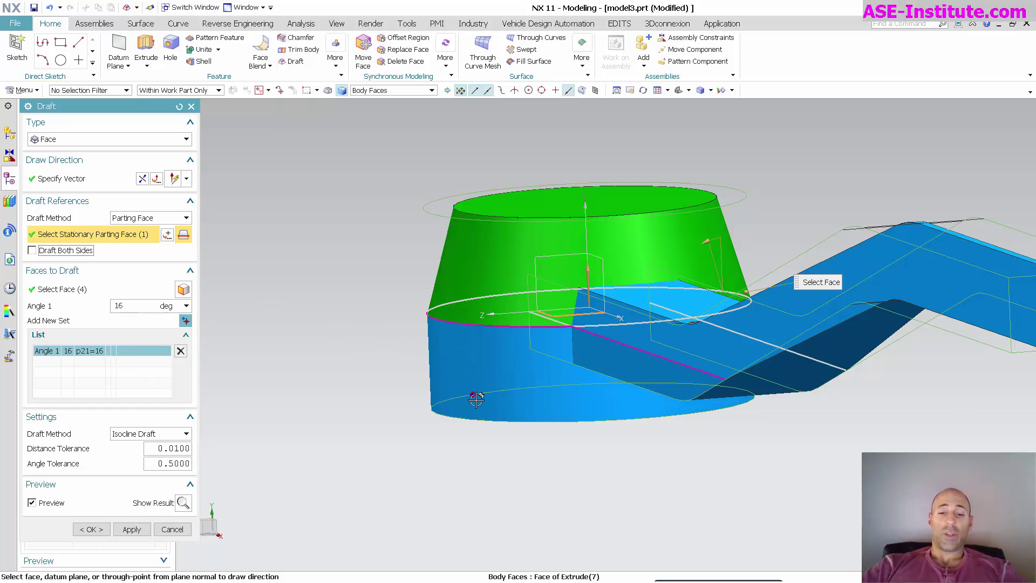
left_click(79, 251)
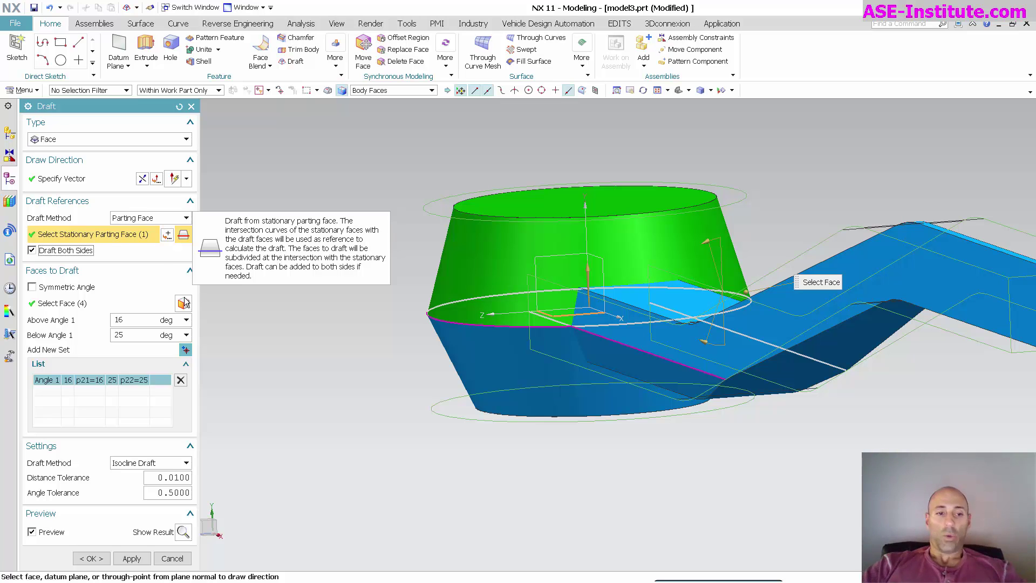
Step: Show the hidden bent sheet body with Ctrl+Shift+K
key("ctrl+shift+k")
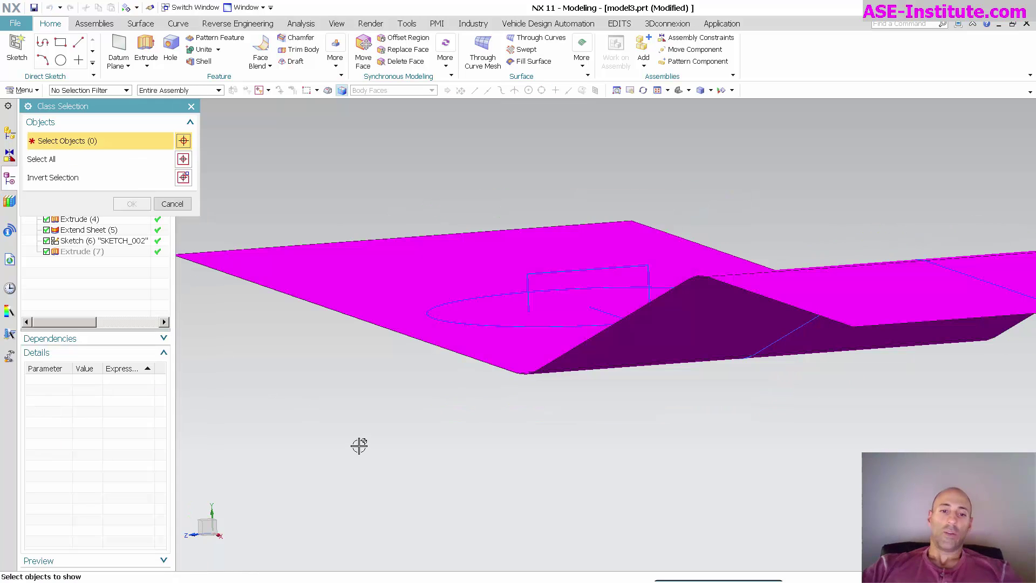
left_click(368, 318)
middle_click(370, 385)
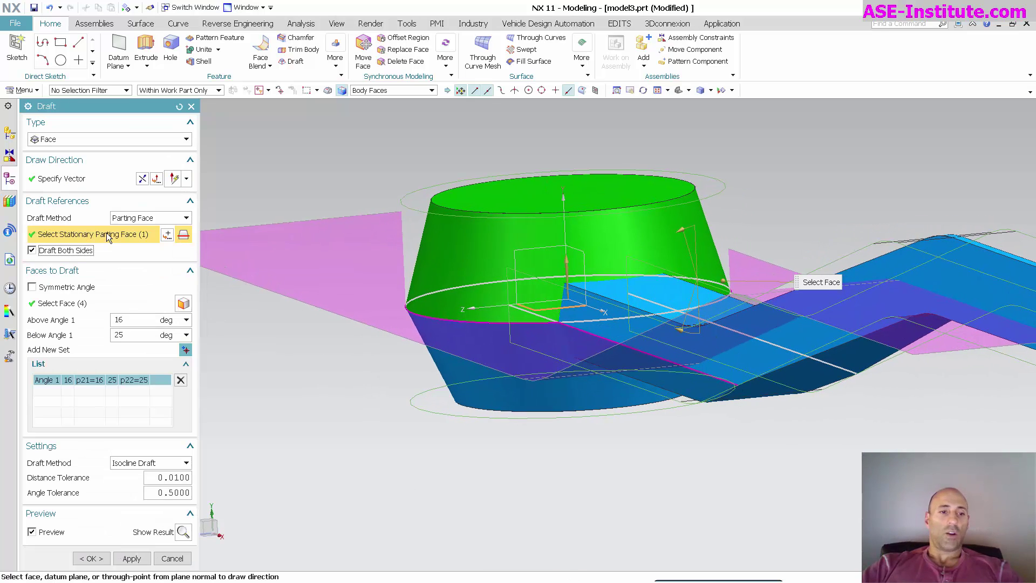
middle_click_drag(288, 369, 539, 368)
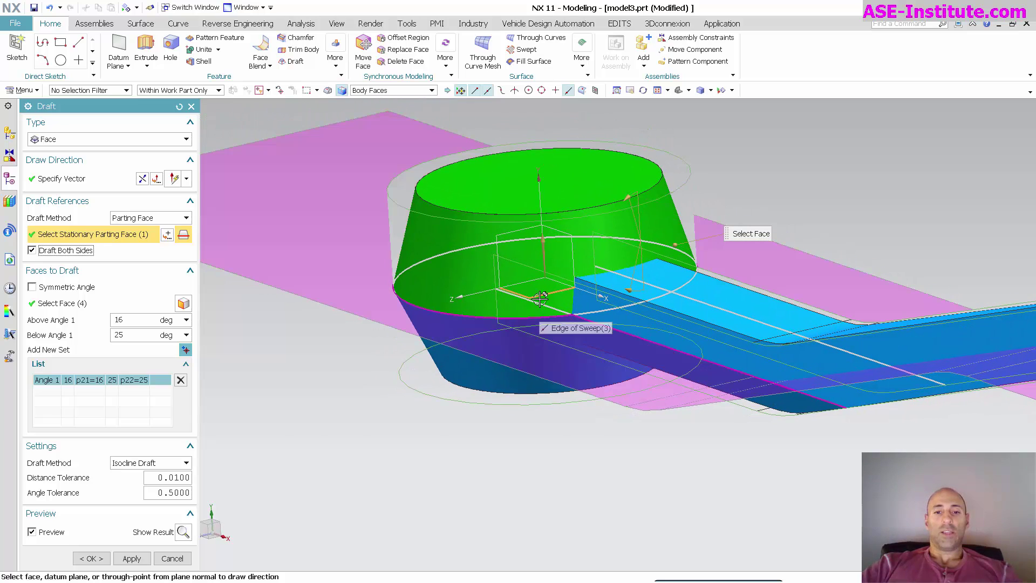
Step: Replace the XZ plane with the bent sheet as the stationary parting face
left_click(518, 346, "shift")
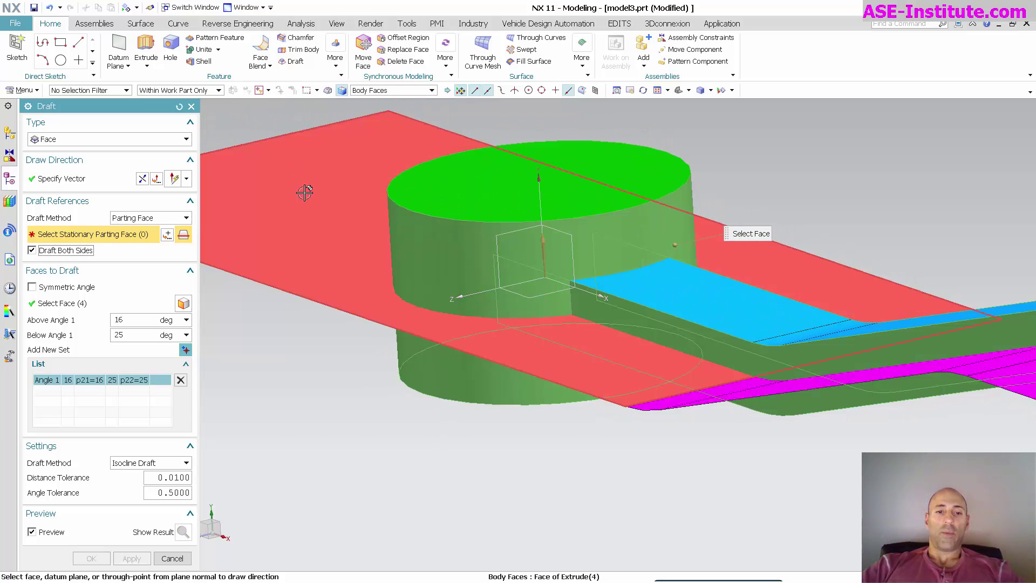
left_click(302, 189)
middle_click_drag(455, 438, 766, 497)
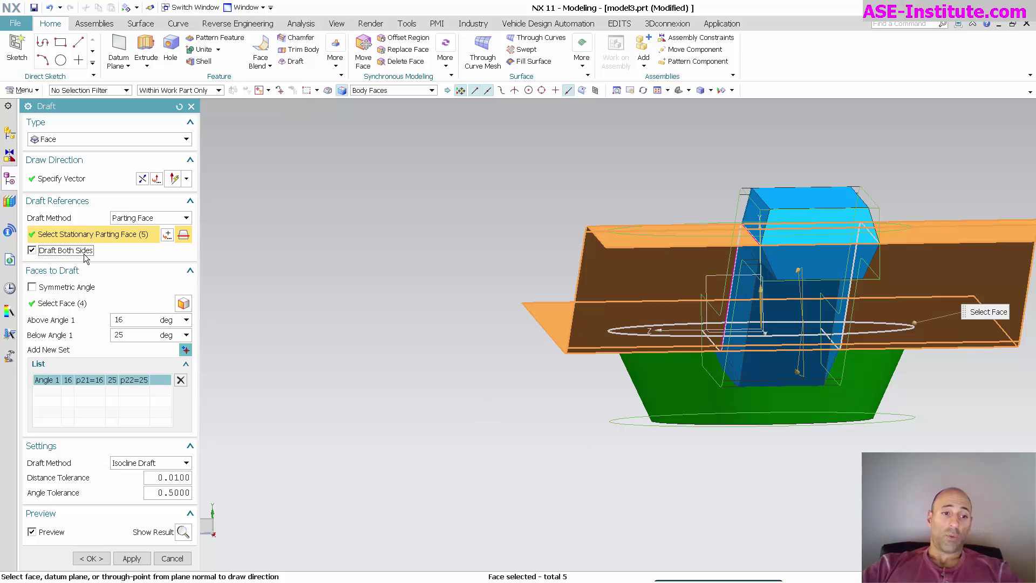
middle_click_drag(647, 456, 585, 370)
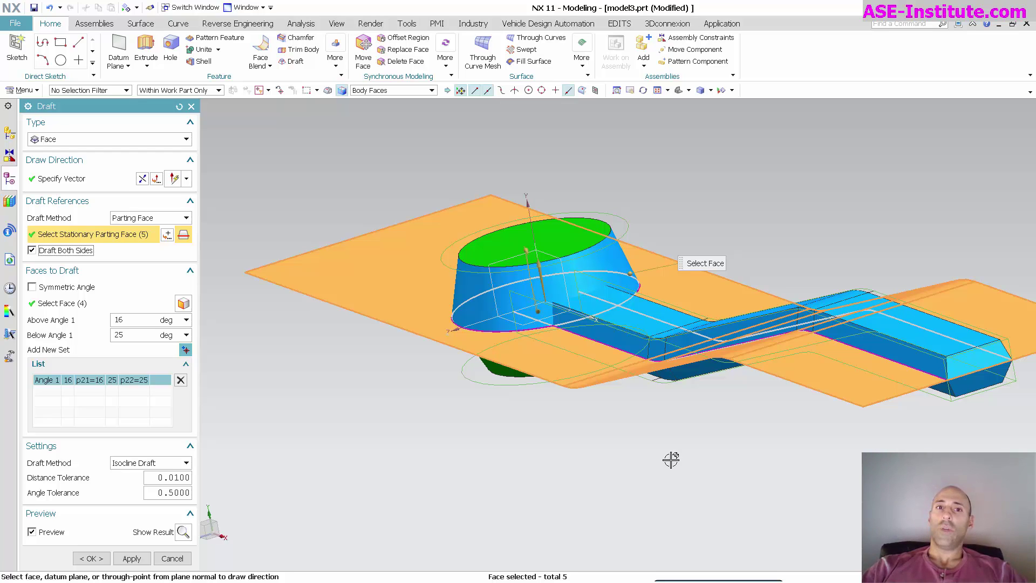
left_click(78, 286)
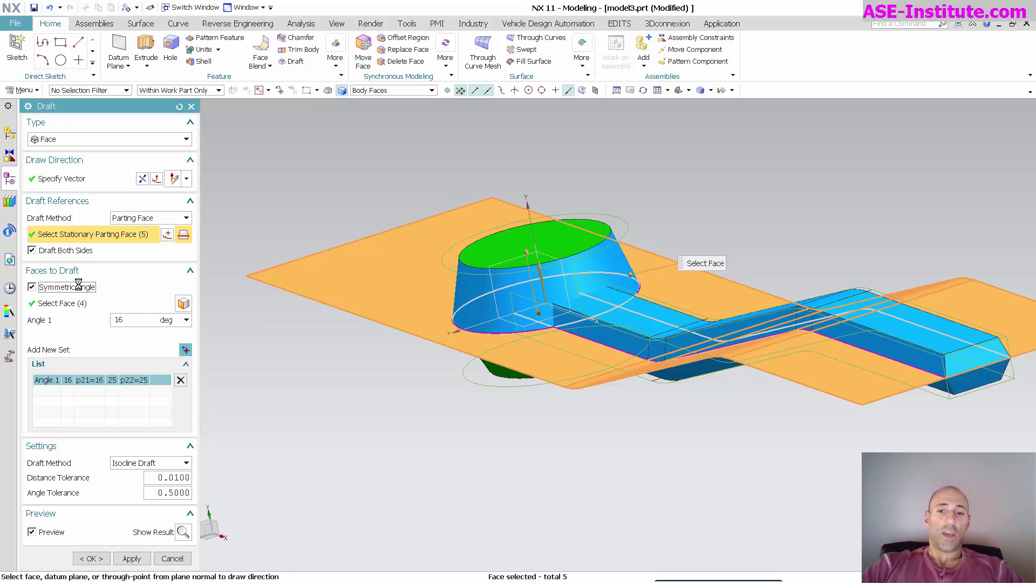
left_click(78, 286)
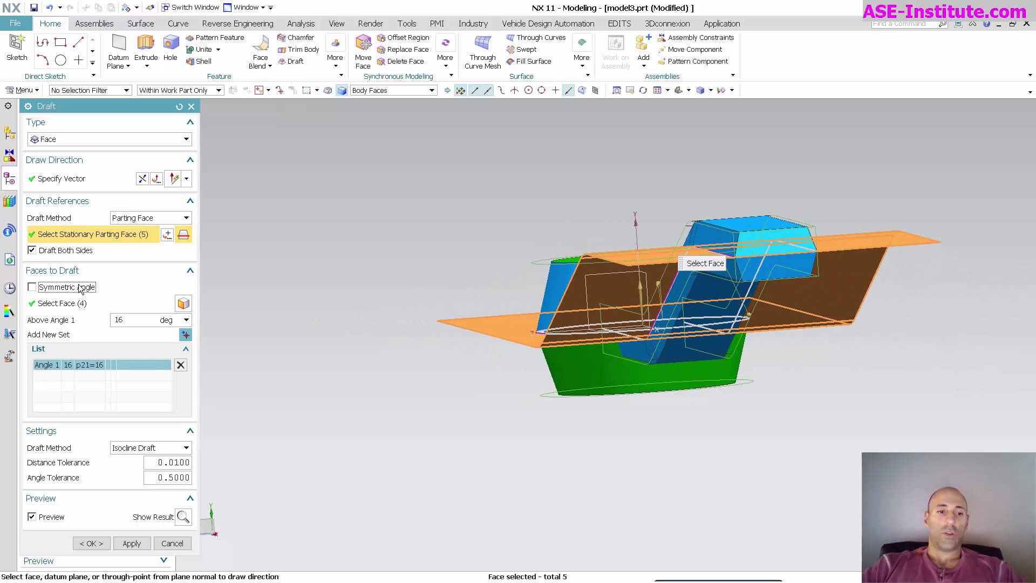
left_click(78, 288)
left_click(78, 287)
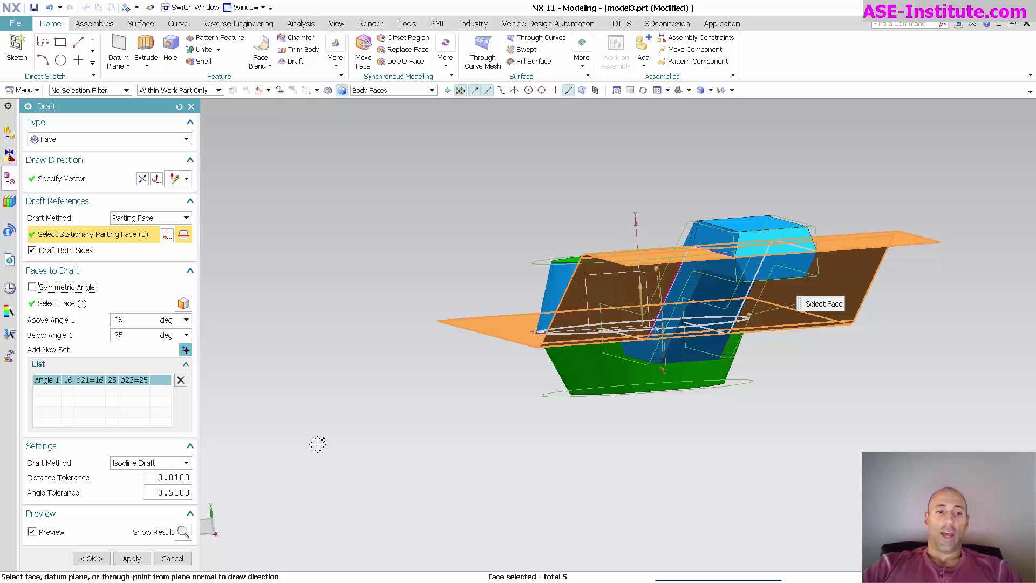
left_click(151, 218)
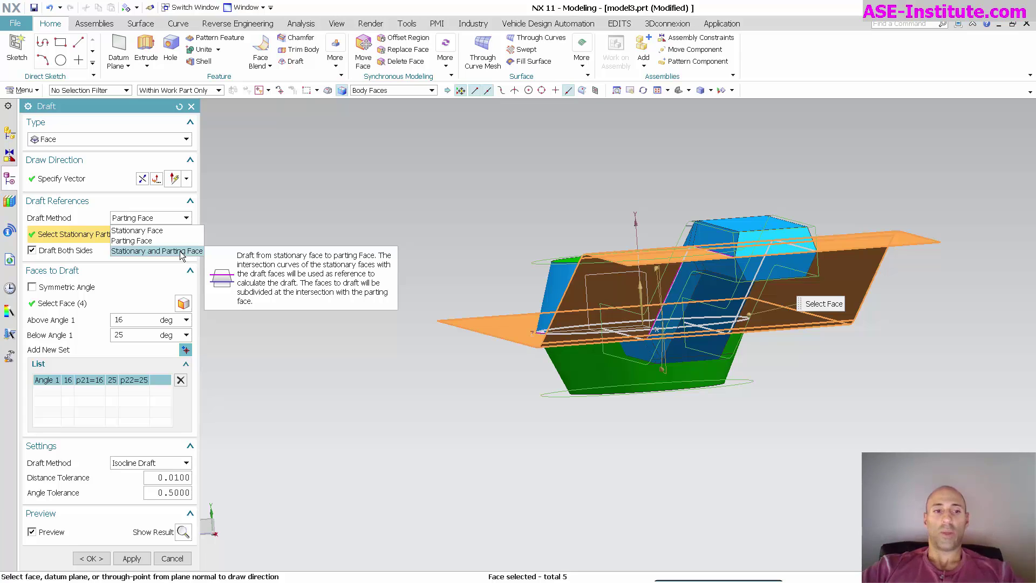
left_click(244, 215)
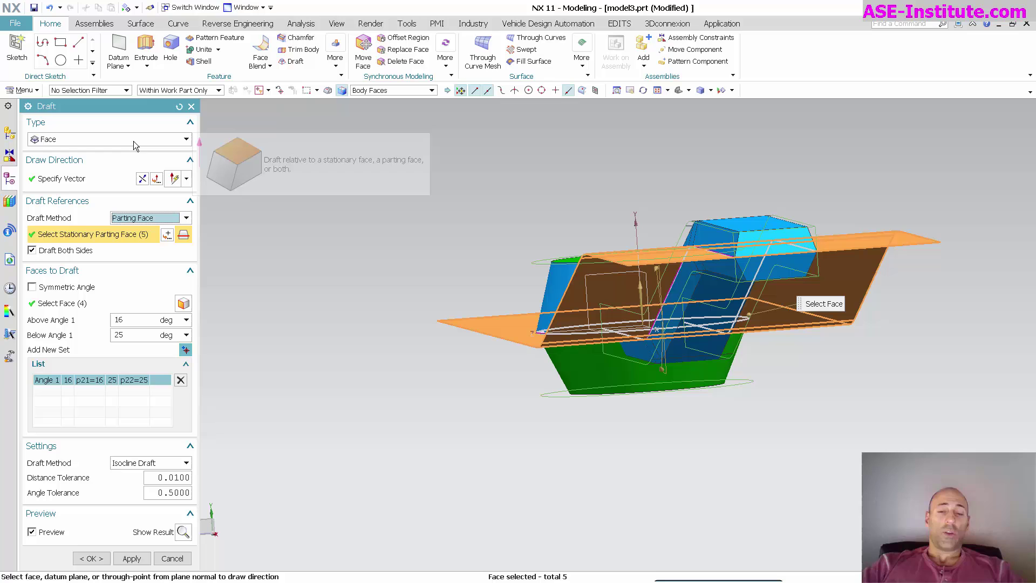
Step: Apply the two-sided draft and hide the Extrude (4) parting sheet
left_click(91, 558)
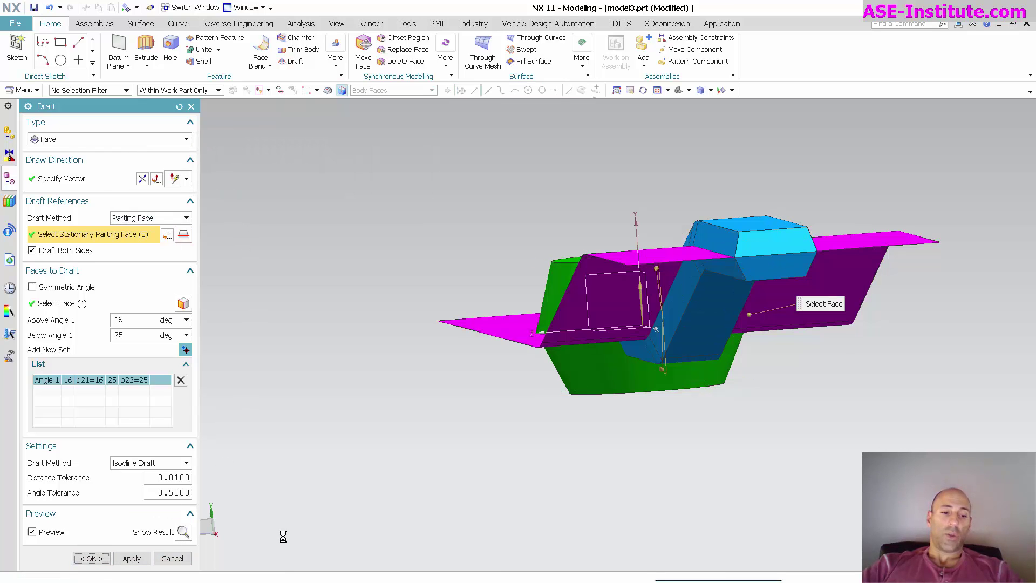
right_click(479, 334)
left_click(502, 355)
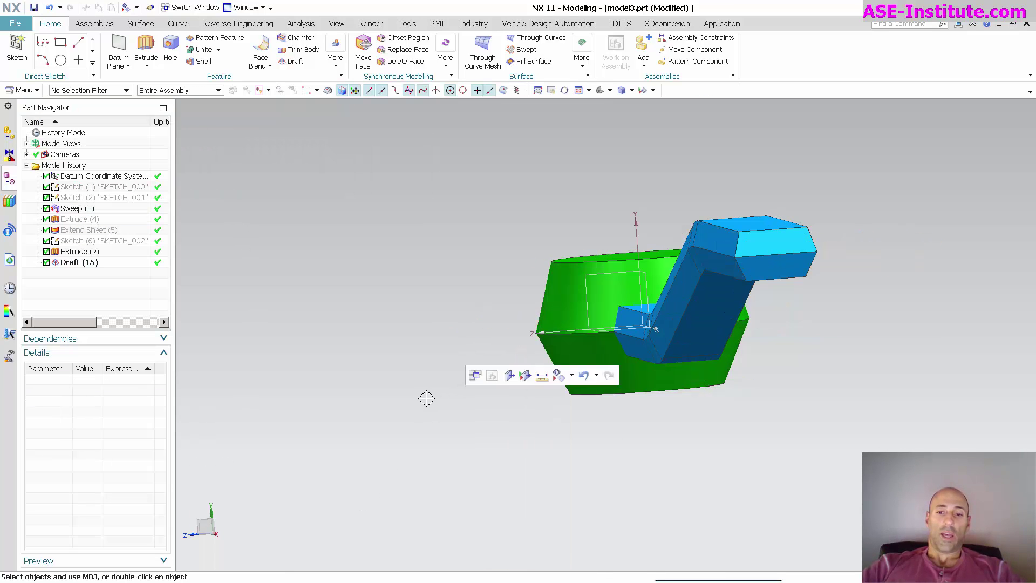
middle_click_drag(426, 398, 550, 476)
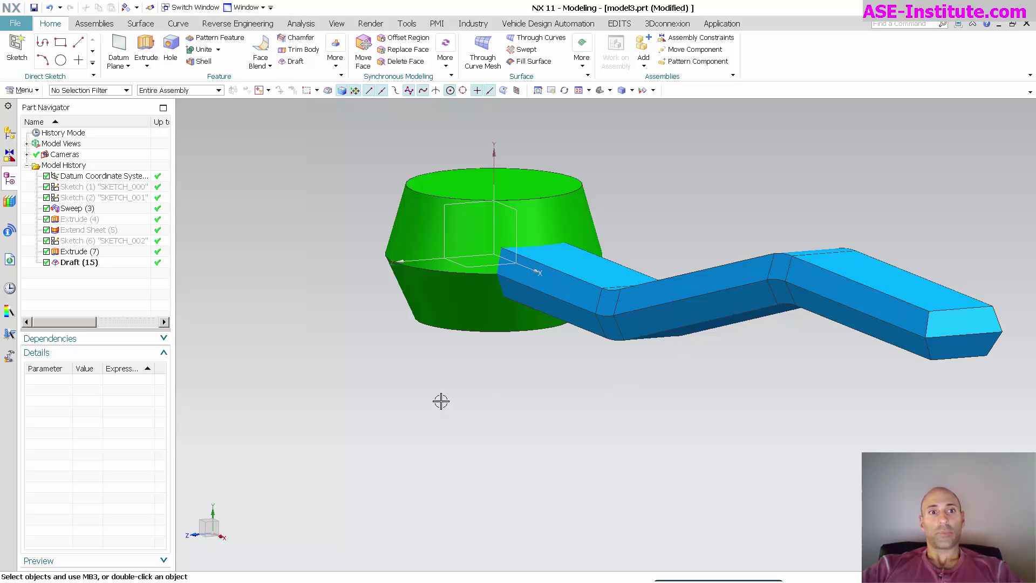
Step: Reopen Draft (15) as an Edge draft, hide the parting sheet and clear stray text from the angle
double_click(87, 266)
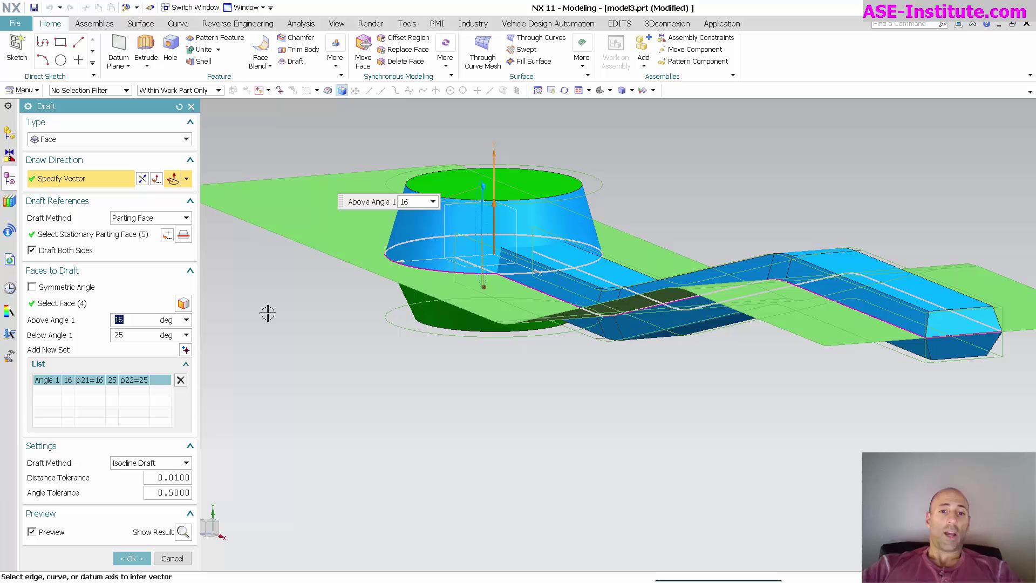
left_click(134, 140)
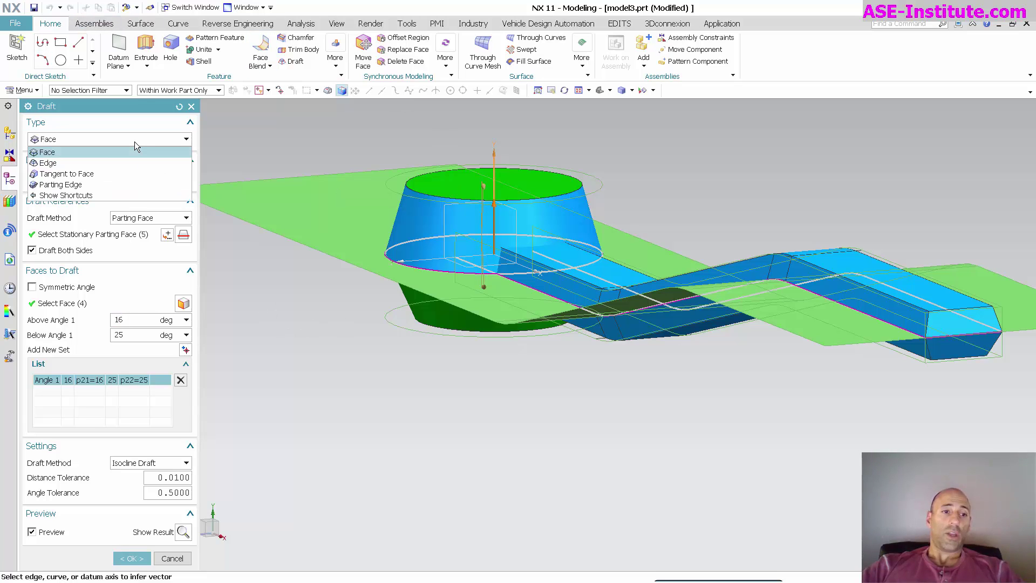
left_click(104, 163)
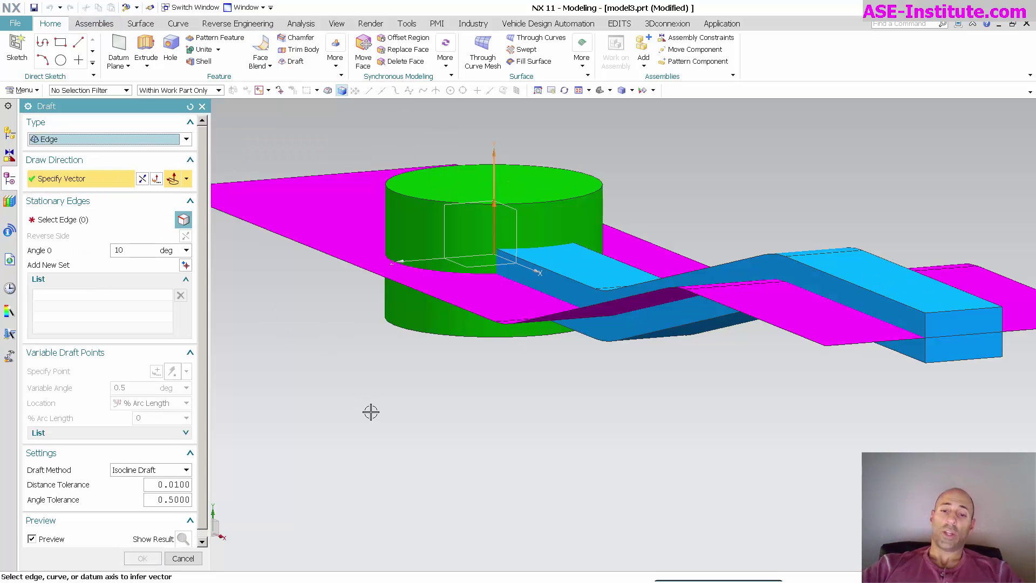
left_click(69, 225)
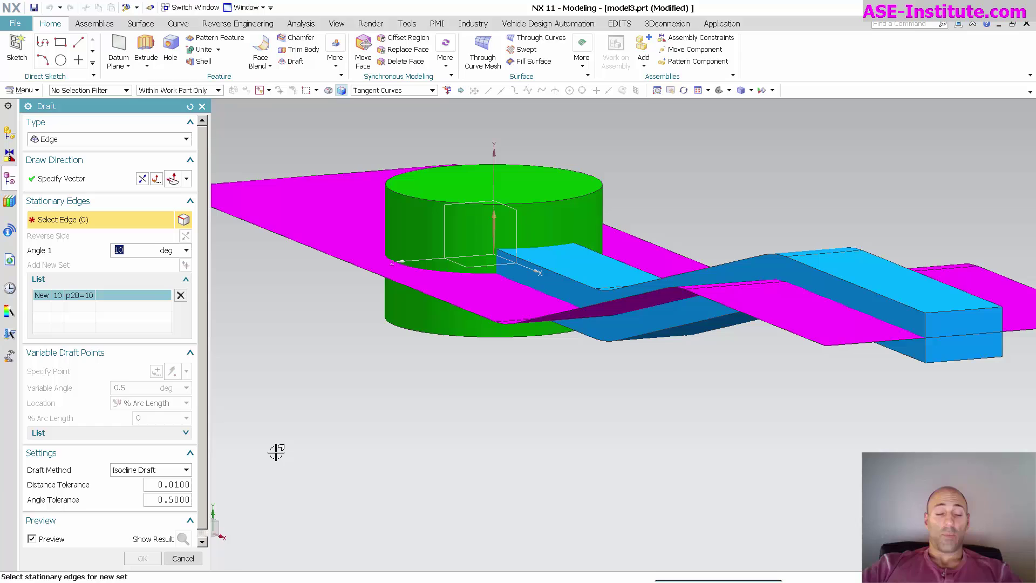
key("ctrl+v")
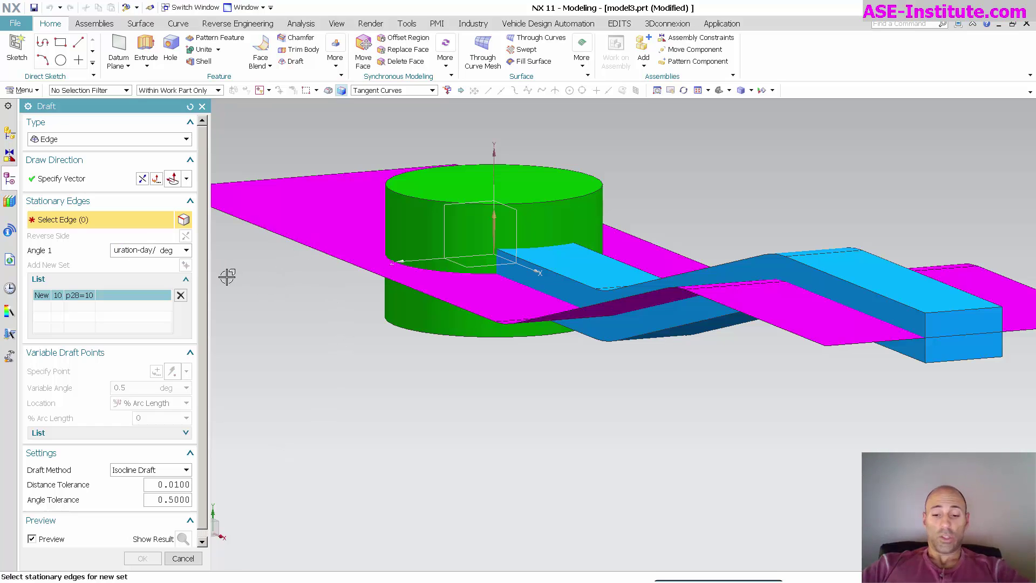
key("BackSpace")
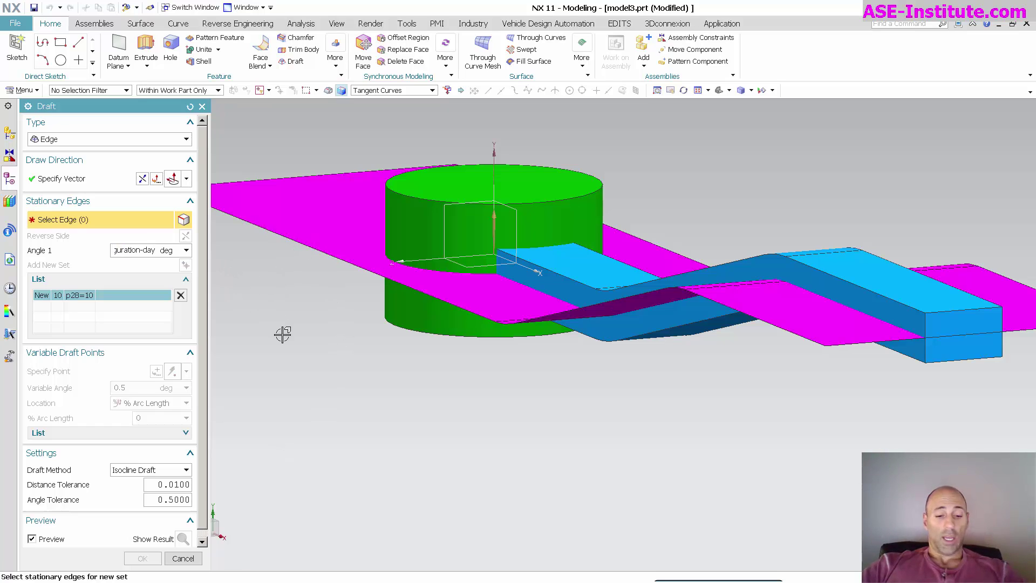
key("ctrl+b")
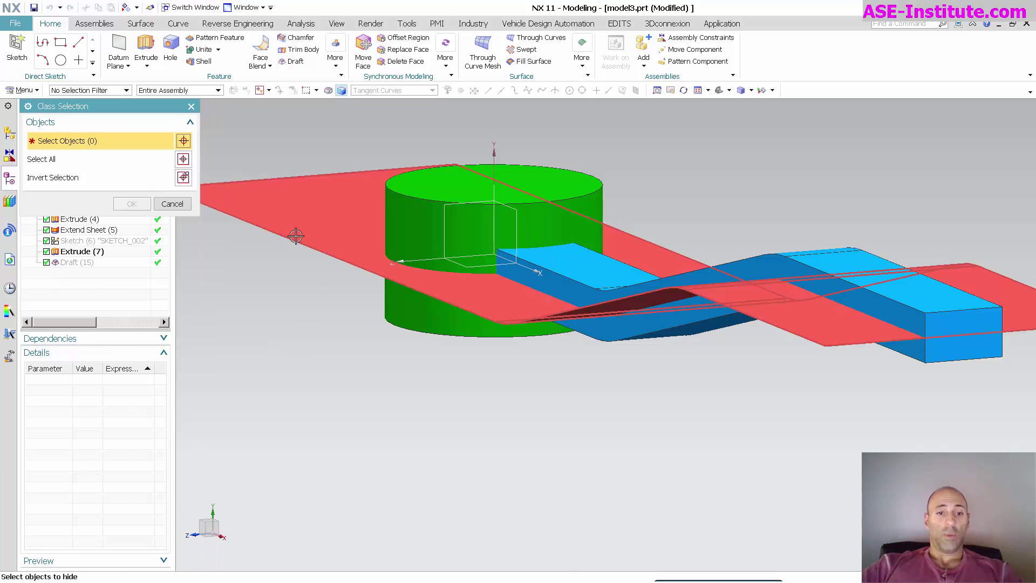
middle_click(323, 308)
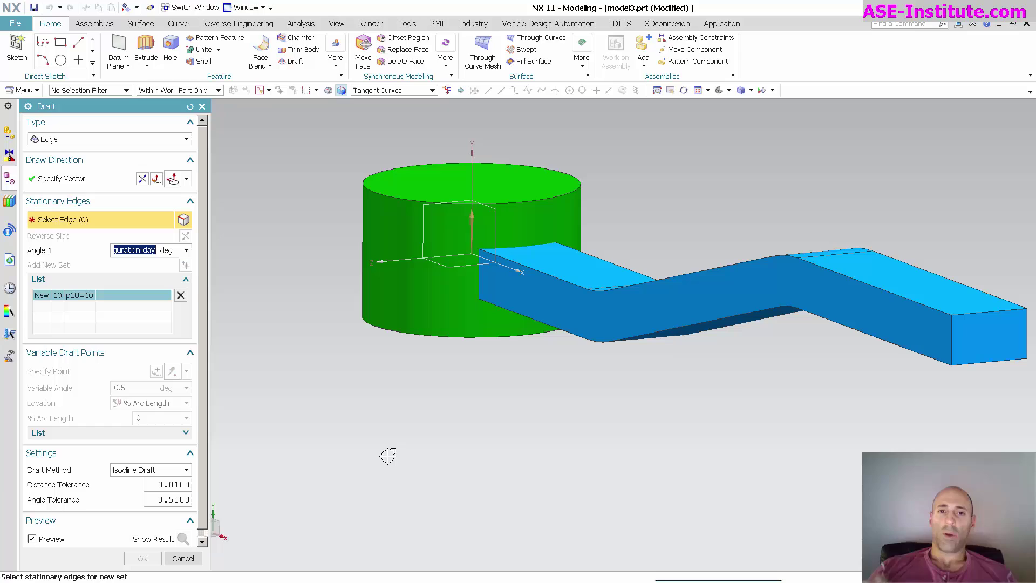
left_click(145, 251)
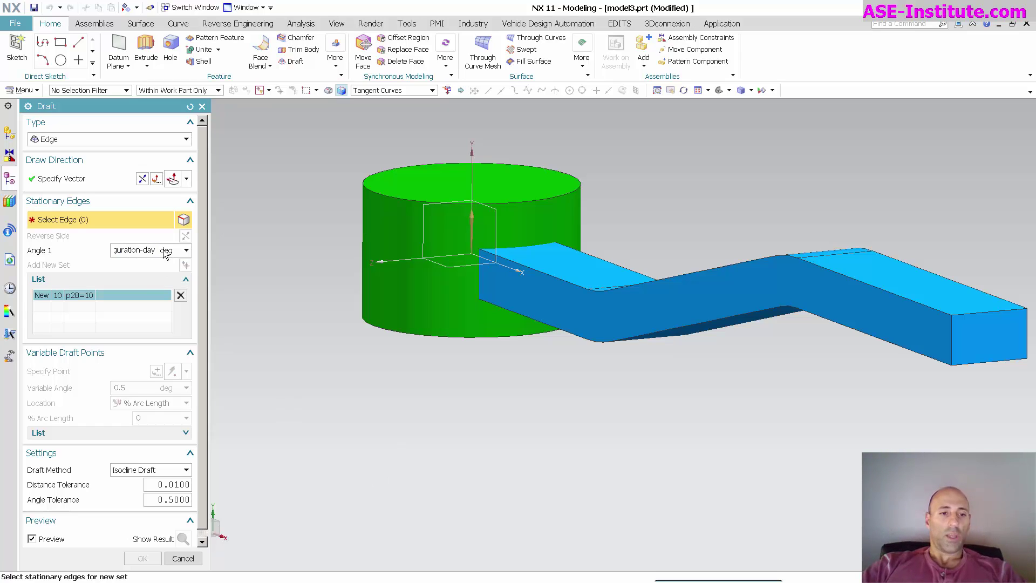
double_click(125, 252)
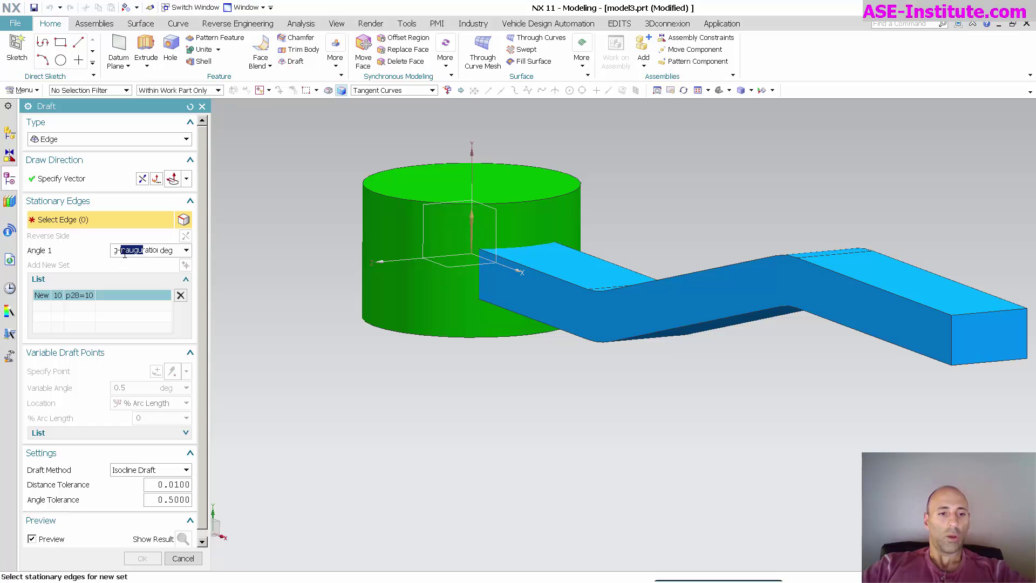
key("BackSpace")
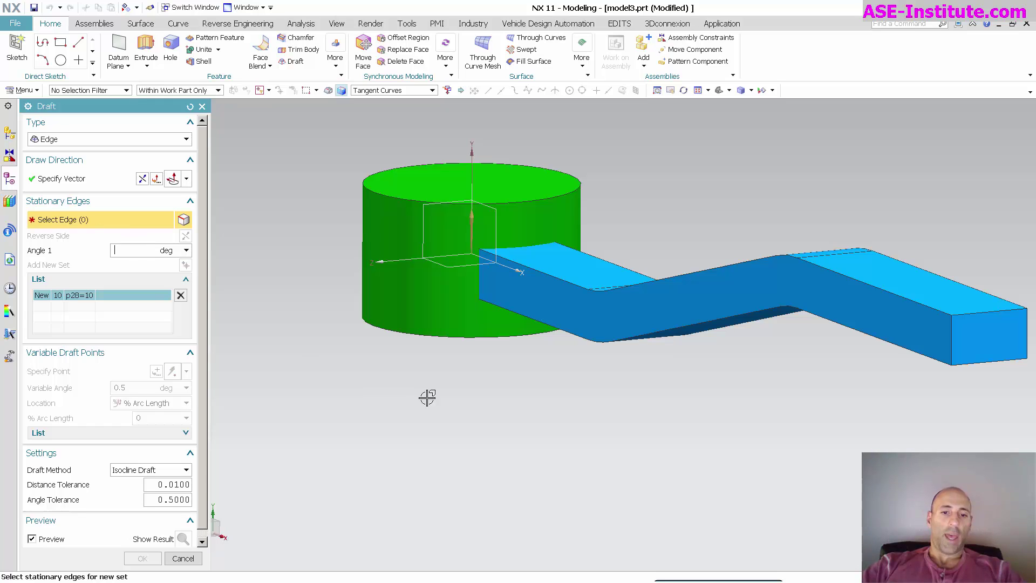
Step: Hold the boss's top edge and the swept bar's bottom edges stationary and apply the edge draft
left_click(428, 339)
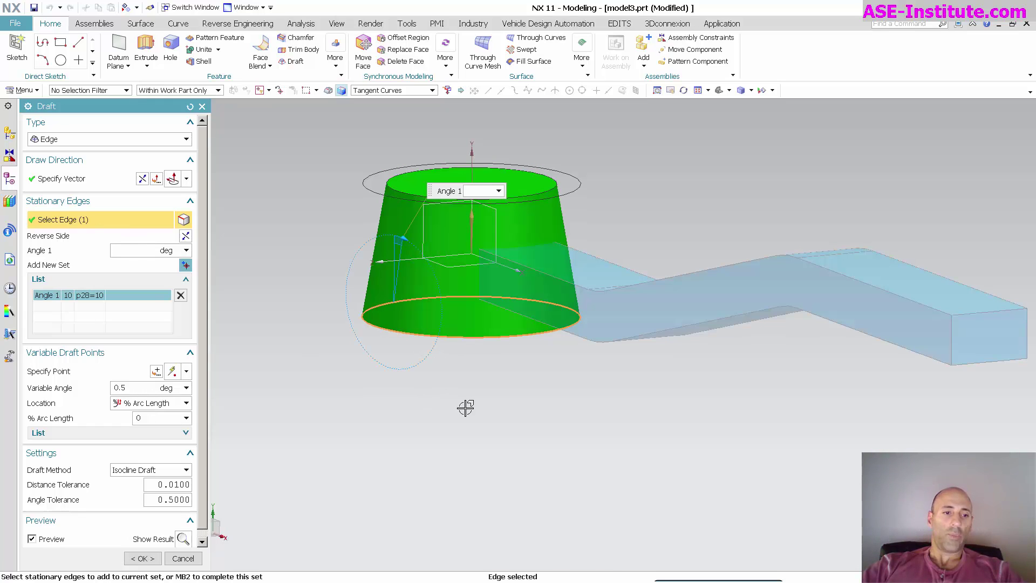
left_click(569, 331)
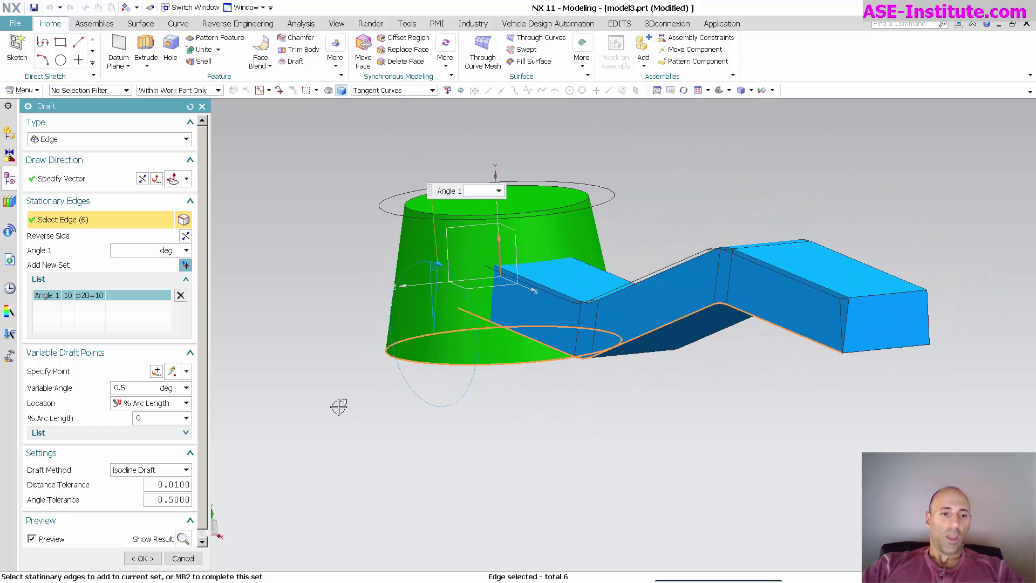
left_click(430, 364, "shift")
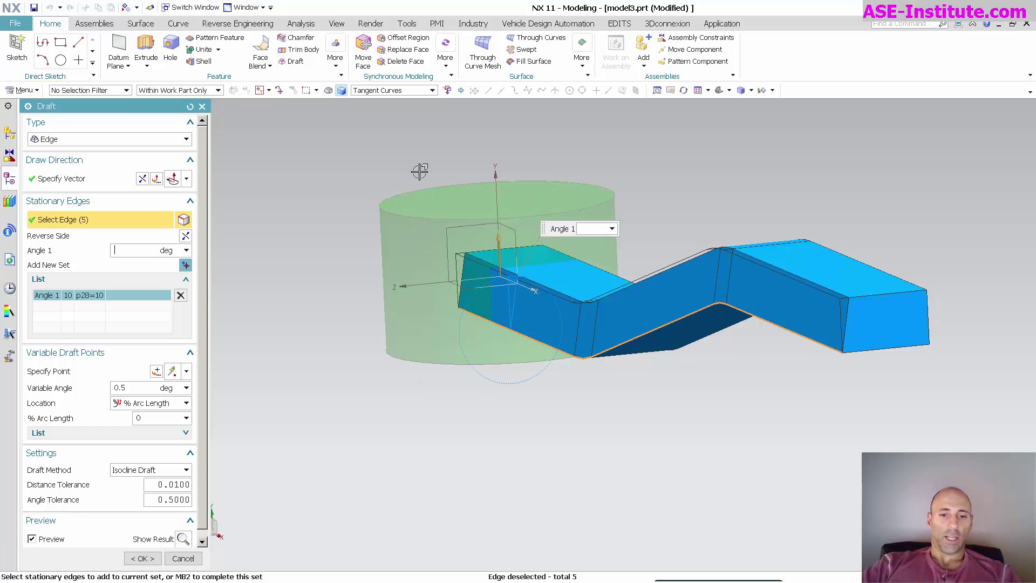
left_click(431, 184)
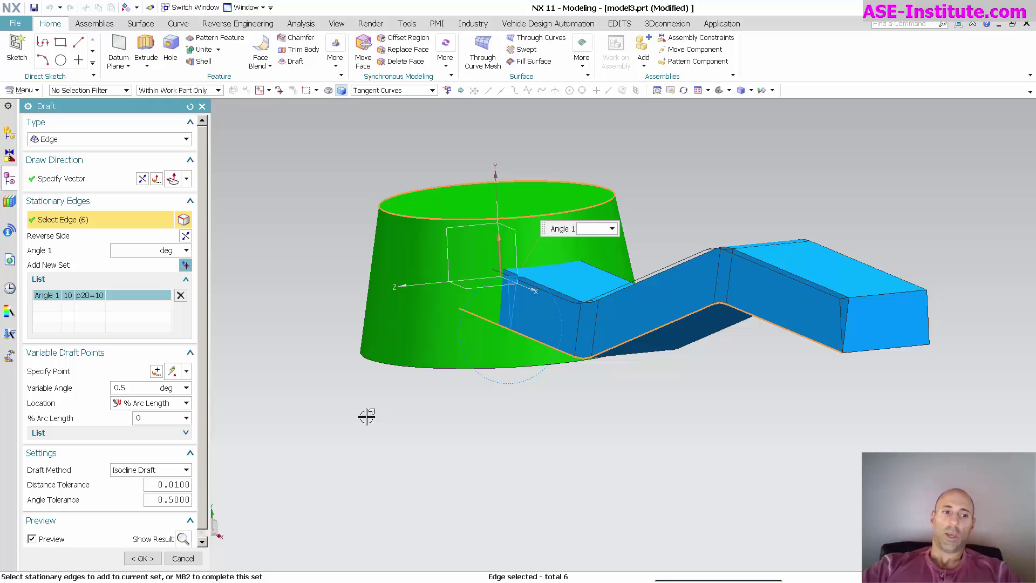
middle_click(310, 178)
Step: Create the new part model5.prt and sketch a rectangle on the XY plane
left_click(15, 24)
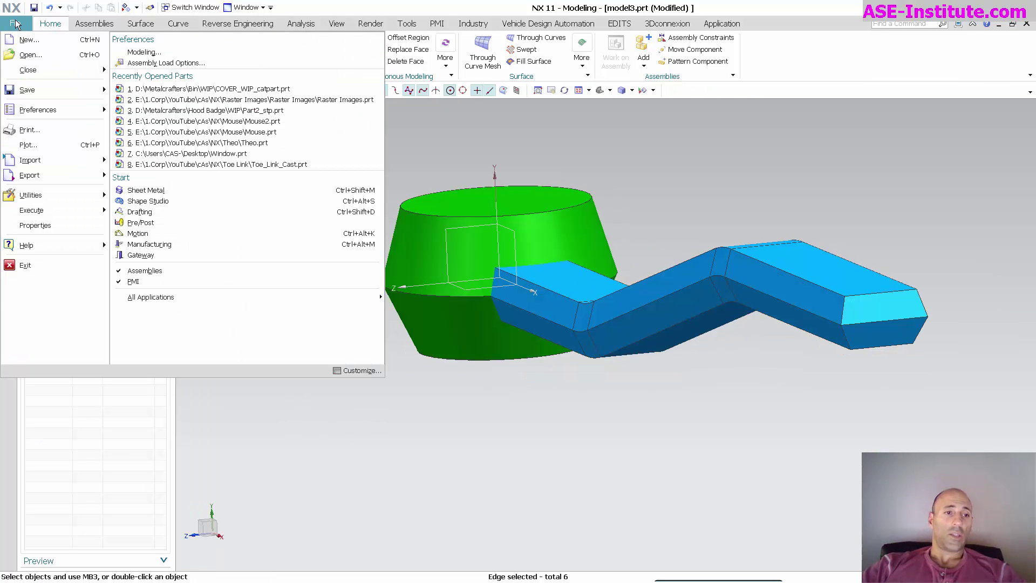
left_click(28, 39)
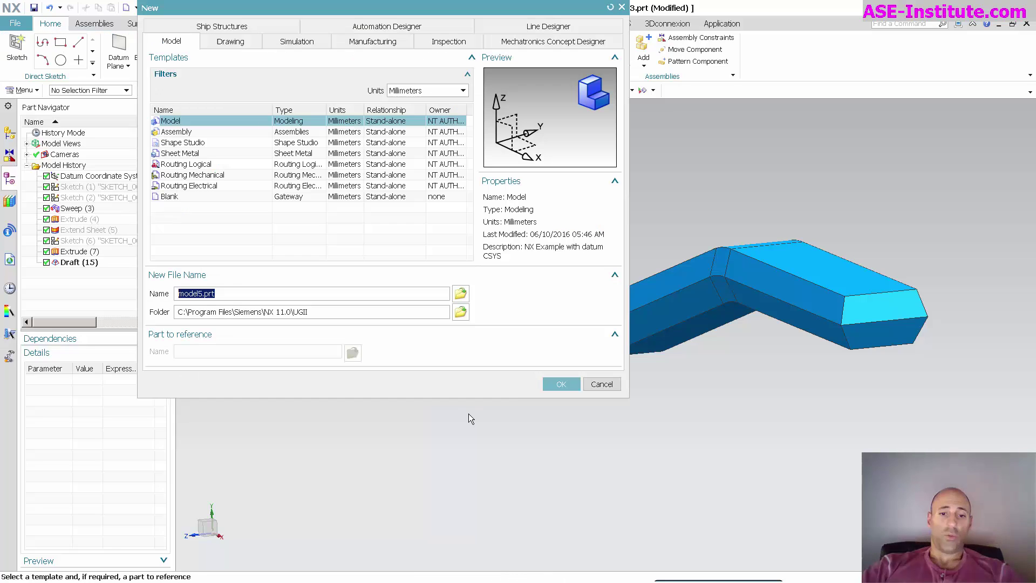
left_click(561, 384)
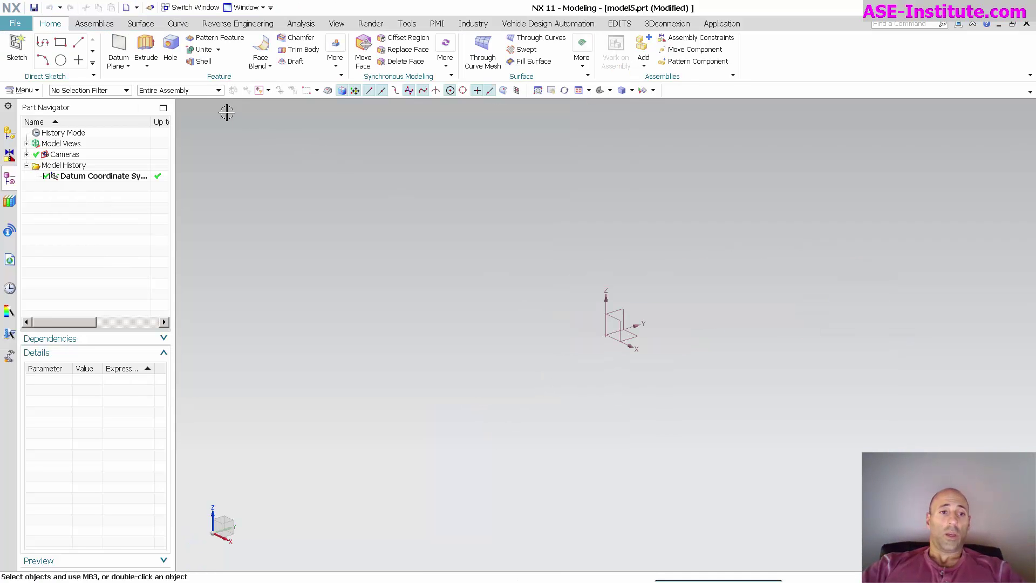
left_click(61, 42)
key("Escape")
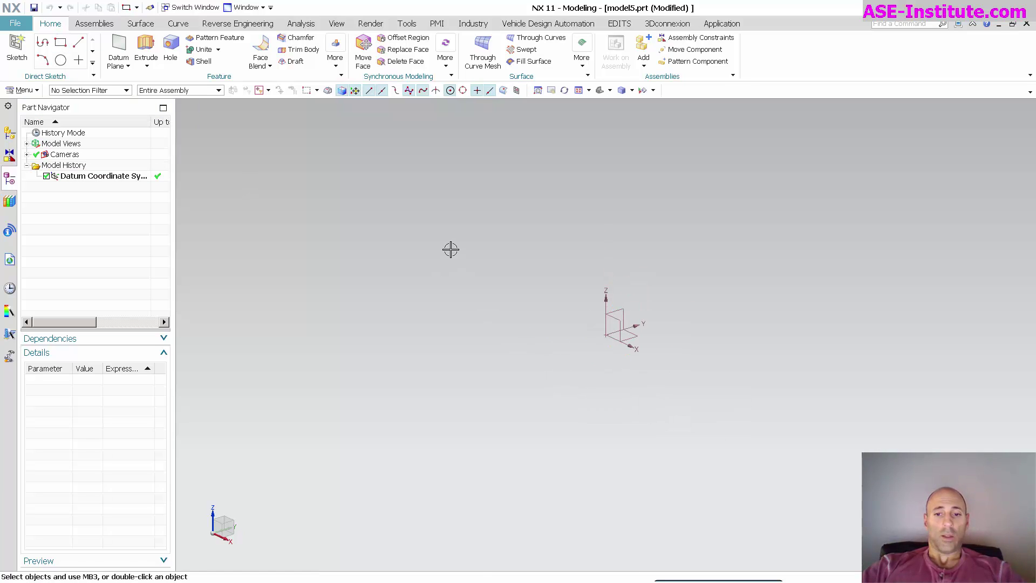
middle_click_drag(450, 247, 200, 130)
left_click(61, 42)
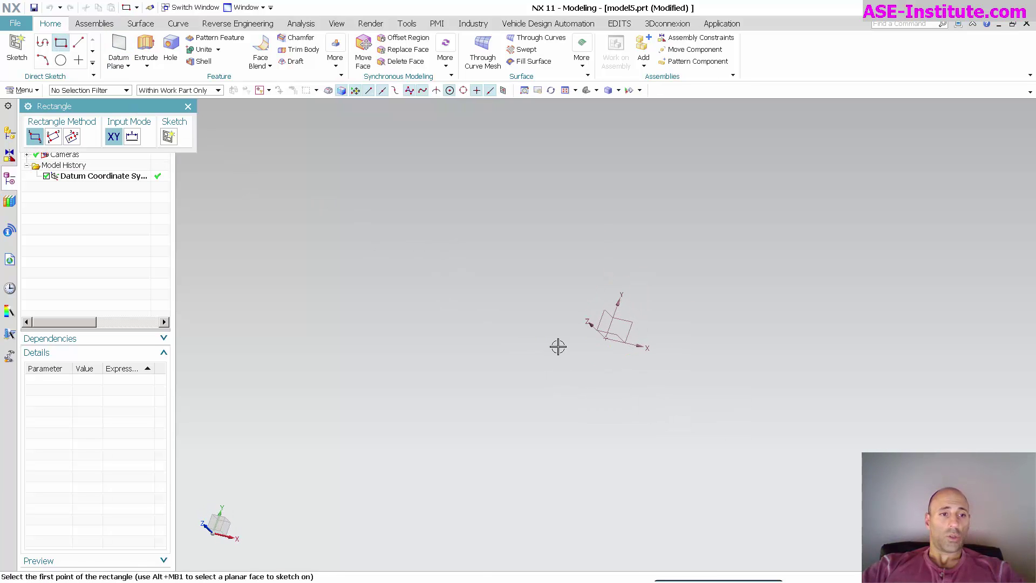
left_click(640, 322)
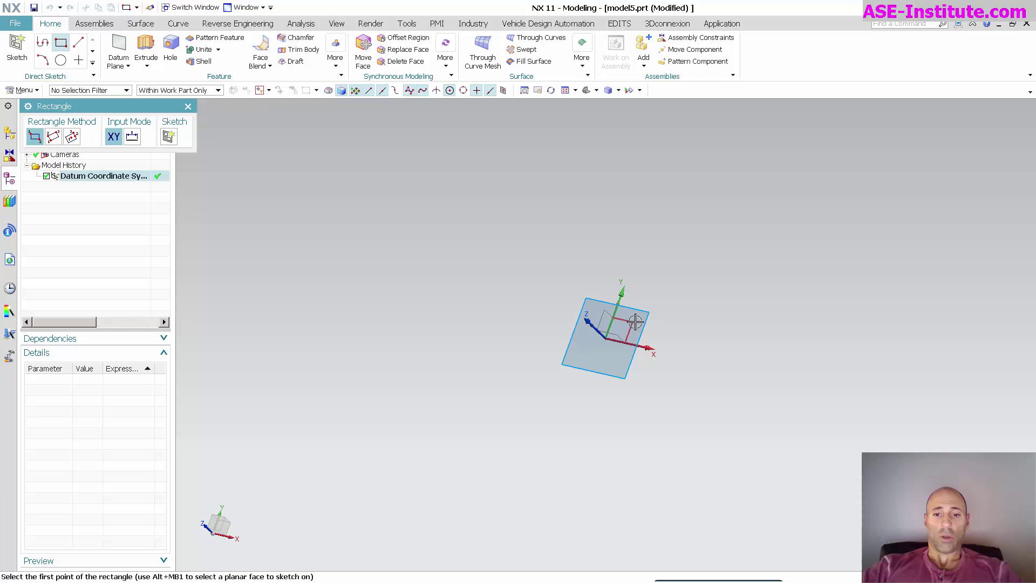
left_click(429, 194)
left_click(847, 509)
Step: Extrude the rectangle 61 mm into a block and hide the sketch
left_click(331, 49)
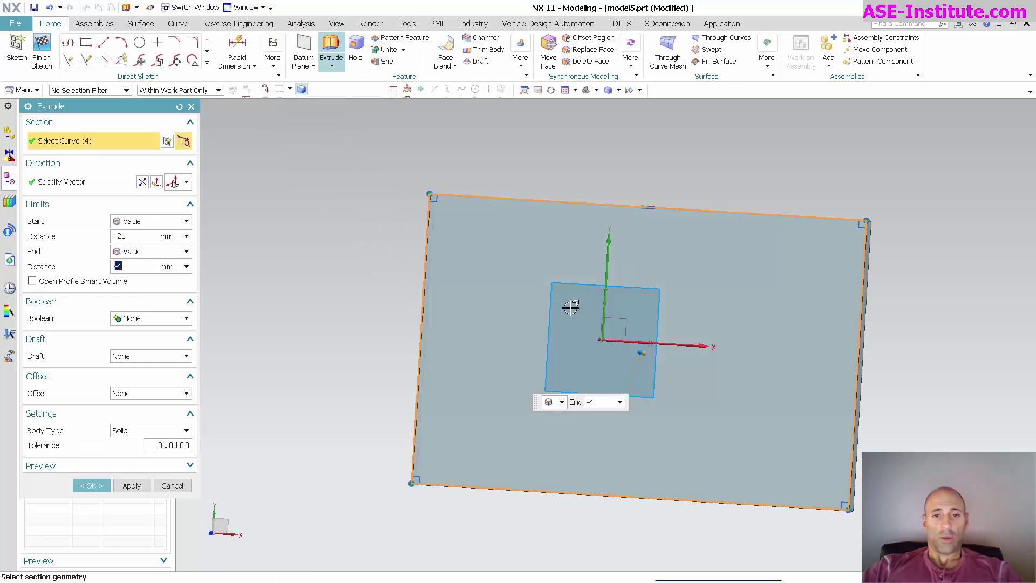
left_click_drag(628, 351, 561, 199)
middle_click(324, 273)
middle_click_drag(324, 273, 365, 378)
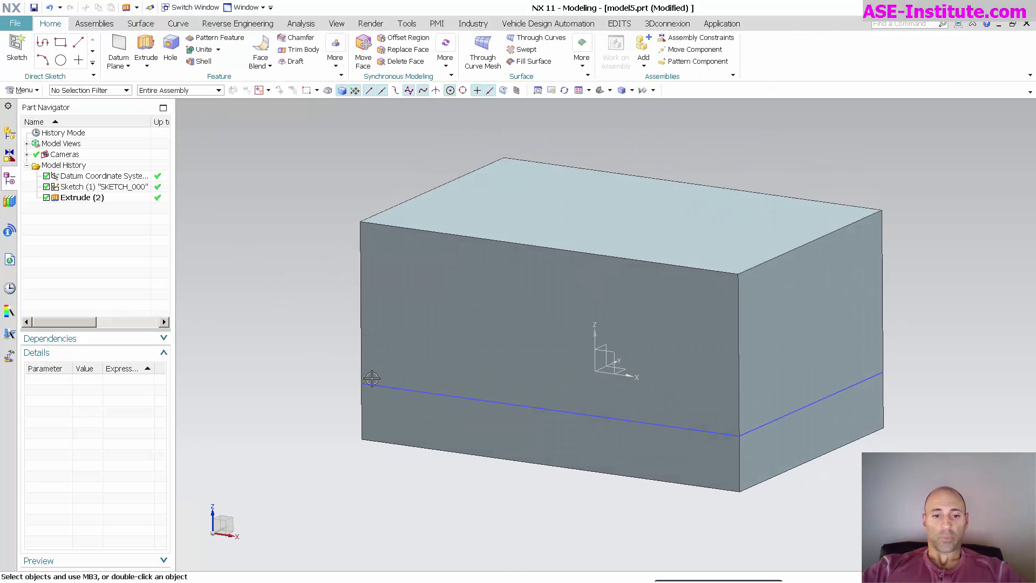
left_click(384, 382)
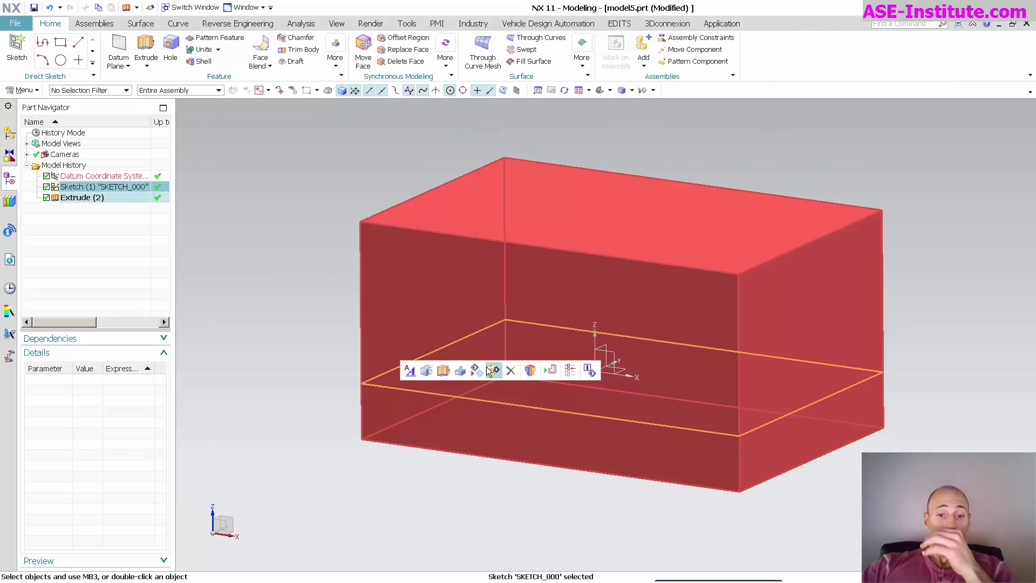
left_click(489, 371)
middle_click_drag(254, 394, 242, 153)
Step: Start an Edge draft holding the block's bottom front edge stationary at 17°
left_click(292, 61)
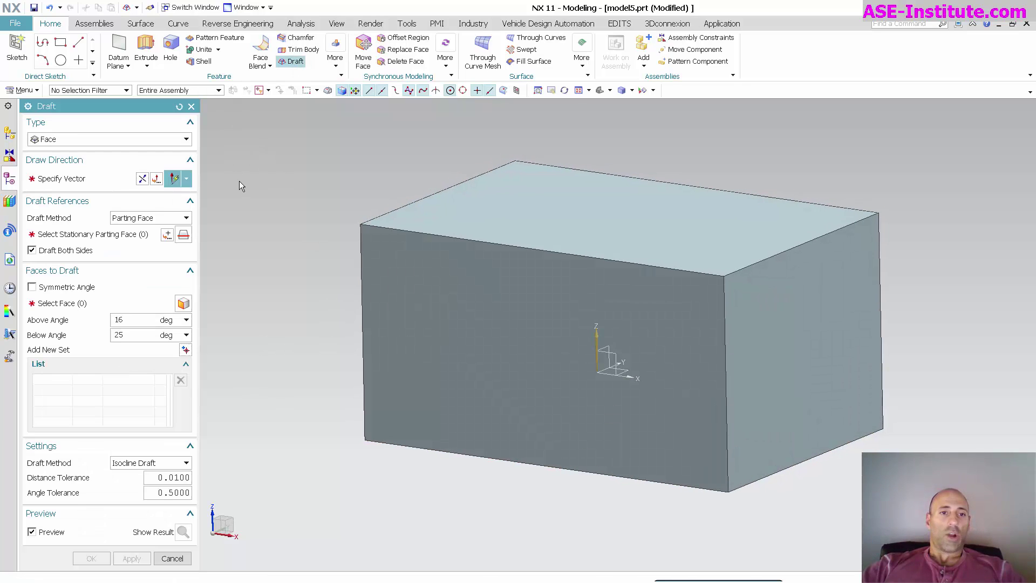
left_click(75, 140)
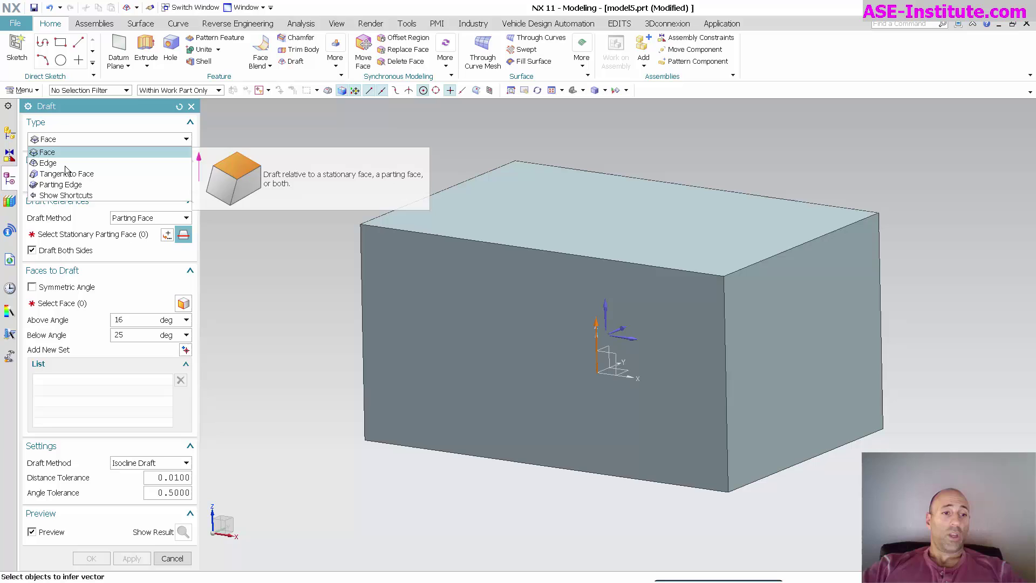
left_click(71, 162)
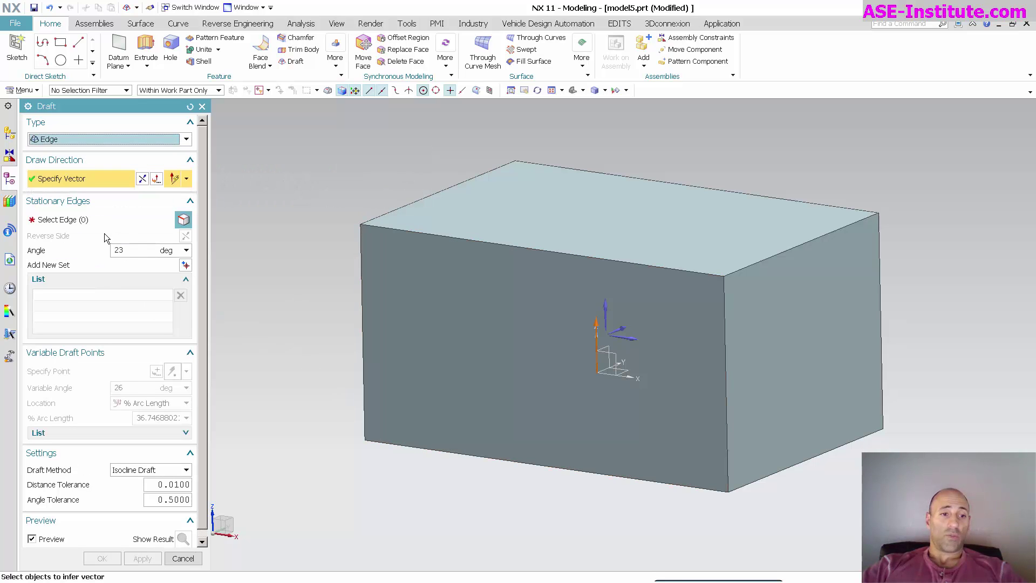
left_click(79, 223)
left_click(410, 445)
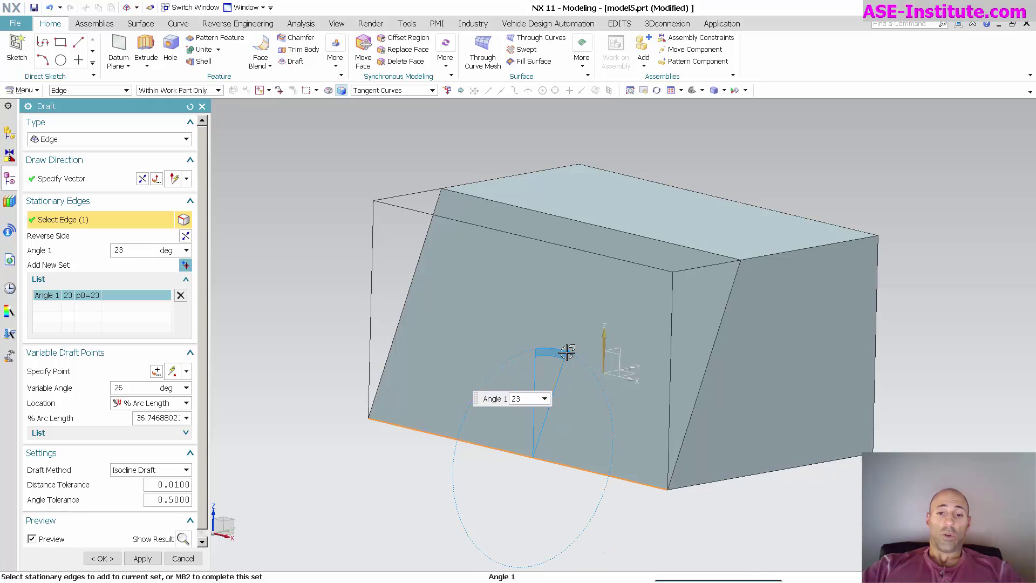
left_click_drag(567, 352, 548, 351)
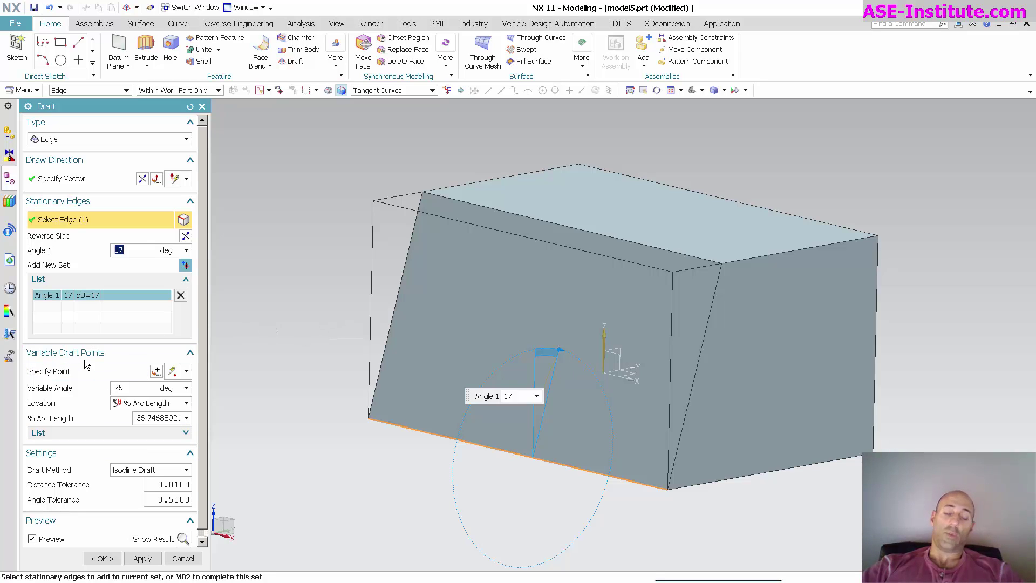
Step: Add variable draft points of 34° at the edge start and 26° at the edge end
left_click(113, 371)
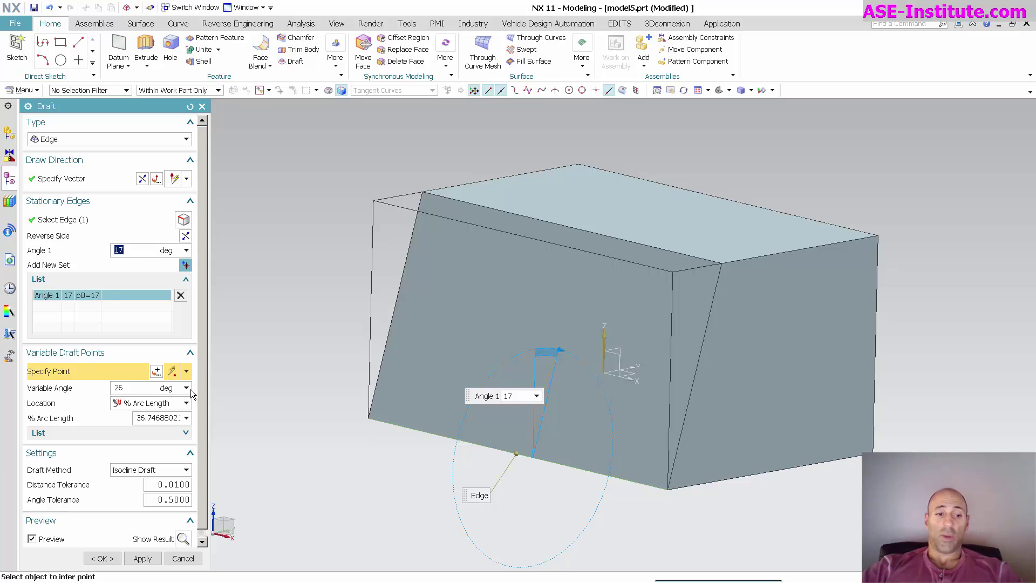
left_click(431, 436)
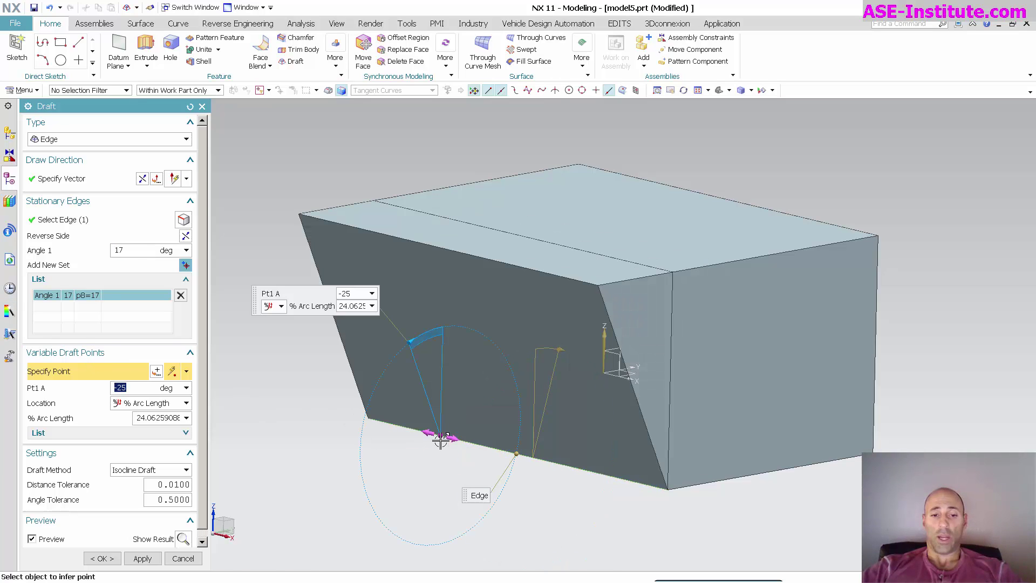
left_click_drag(413, 342, 464, 357)
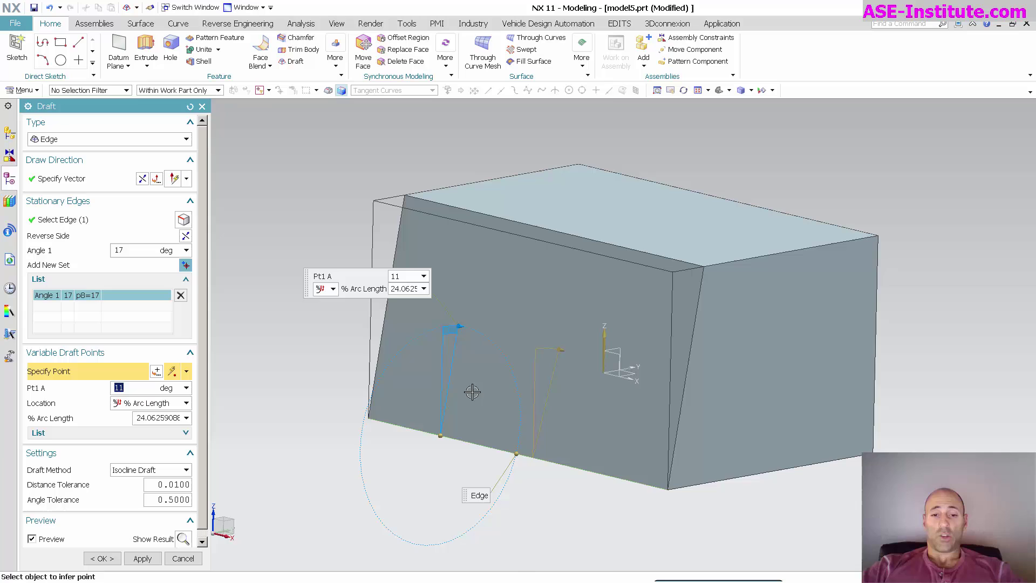
left_click(578, 468)
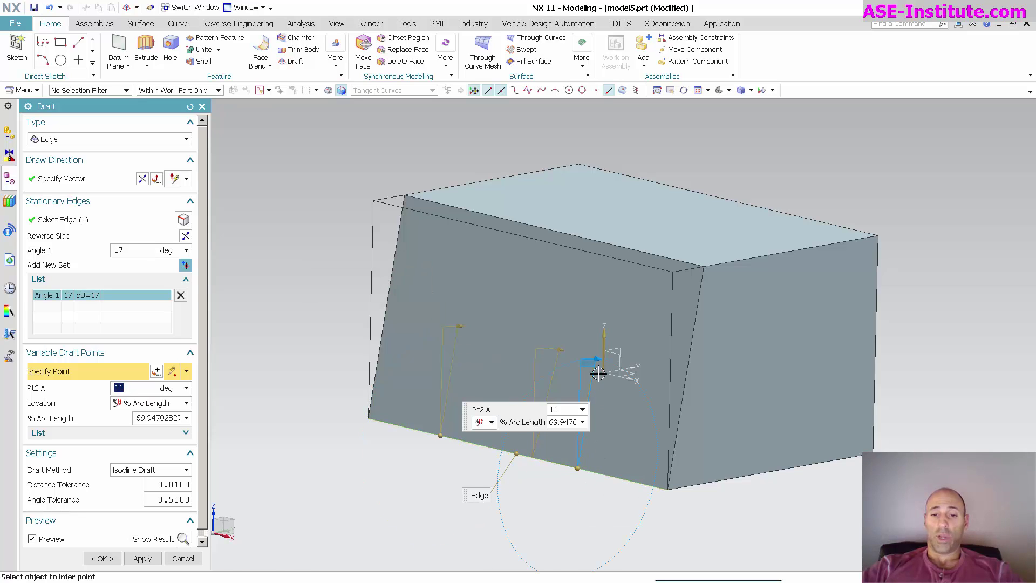
left_click_drag(598, 374, 621, 367)
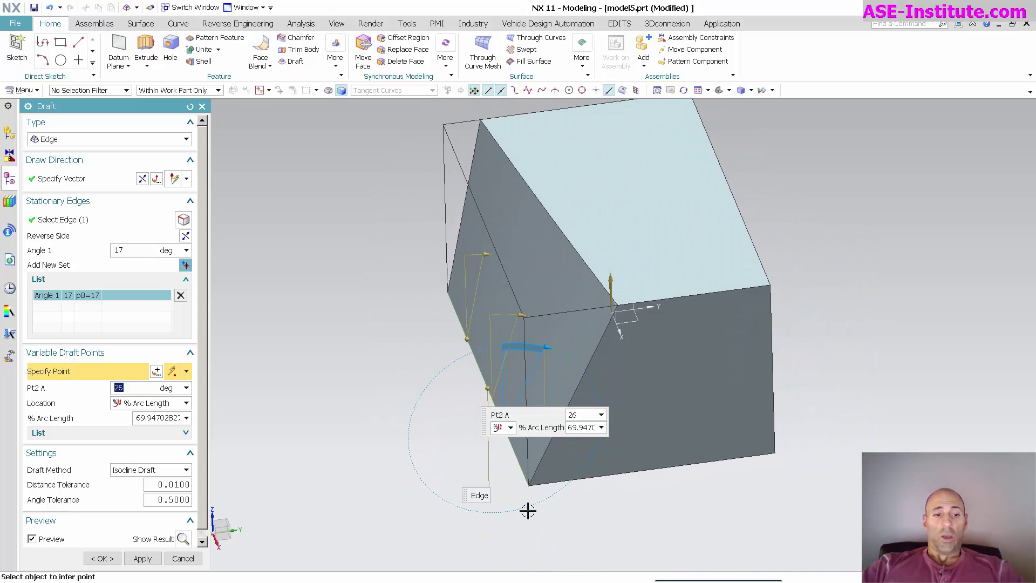
left_click_drag(508, 424, 579, 490)
left_click_drag(470, 336, 453, 292)
left_click_drag(471, 221, 497, 213)
Step: Add a third 16° point at 34% arc length along the edge
left_click(468, 333)
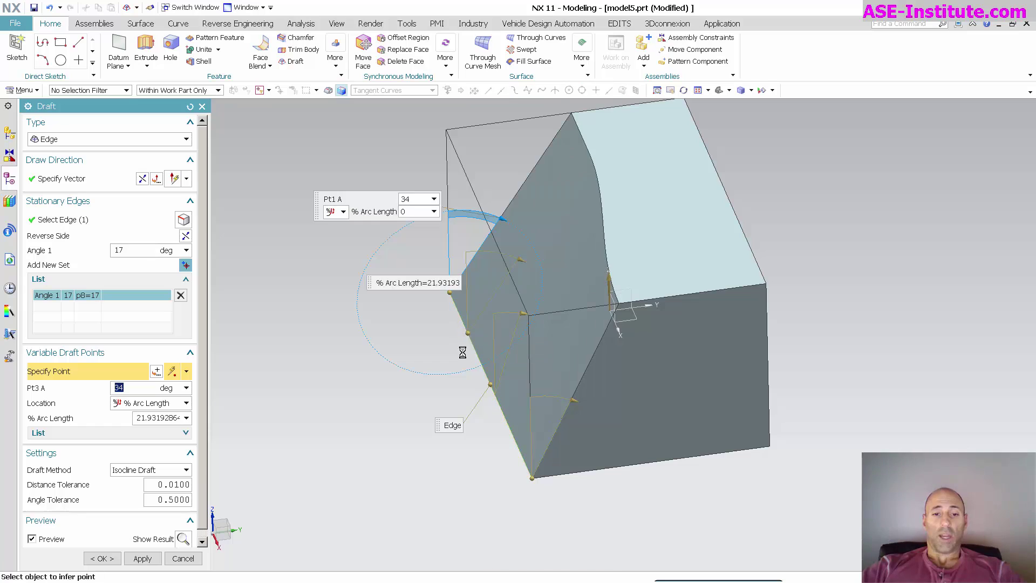
left_click_drag(522, 261, 496, 252)
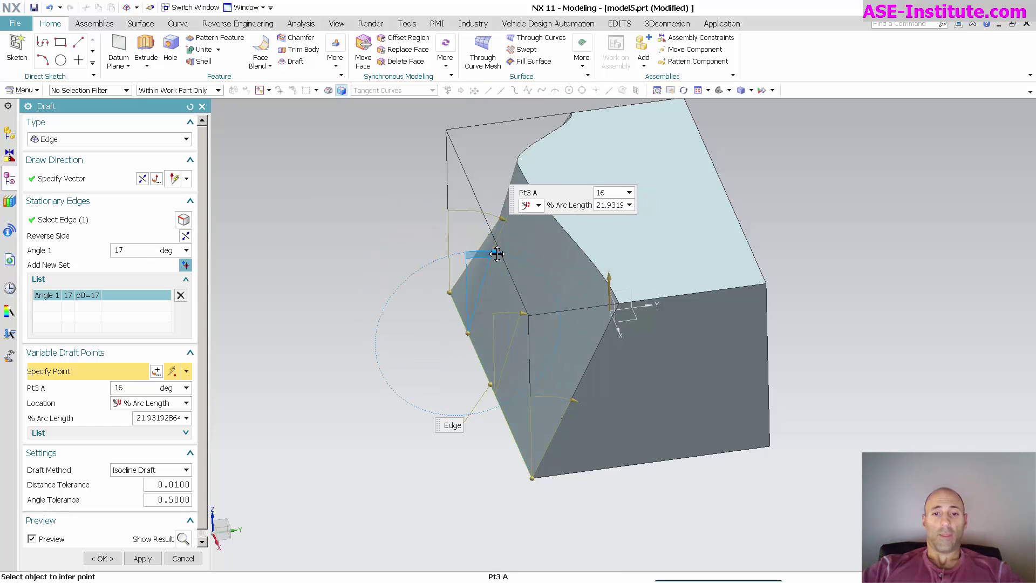
left_click_drag(467, 313, 478, 356)
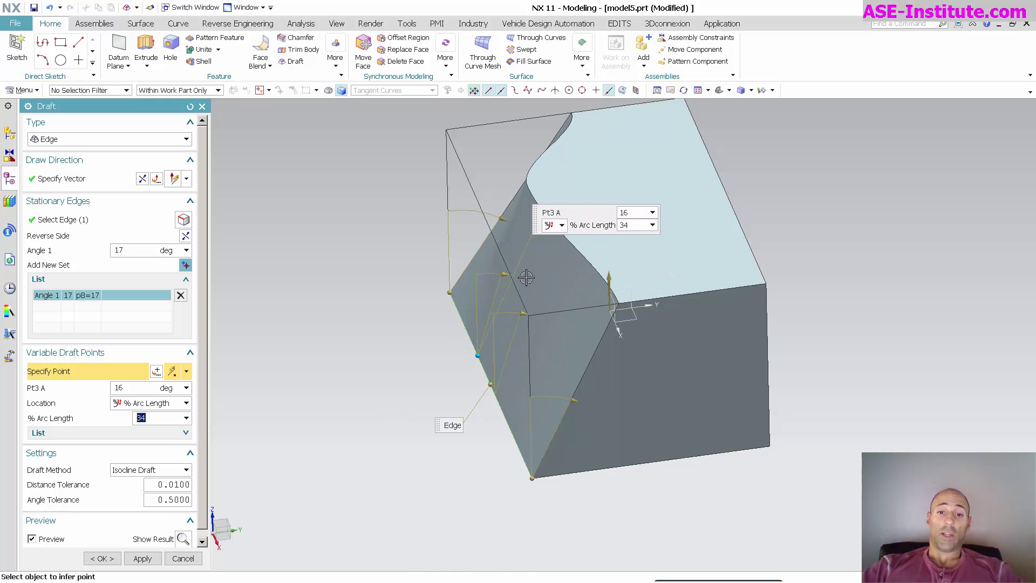
left_click(563, 225)
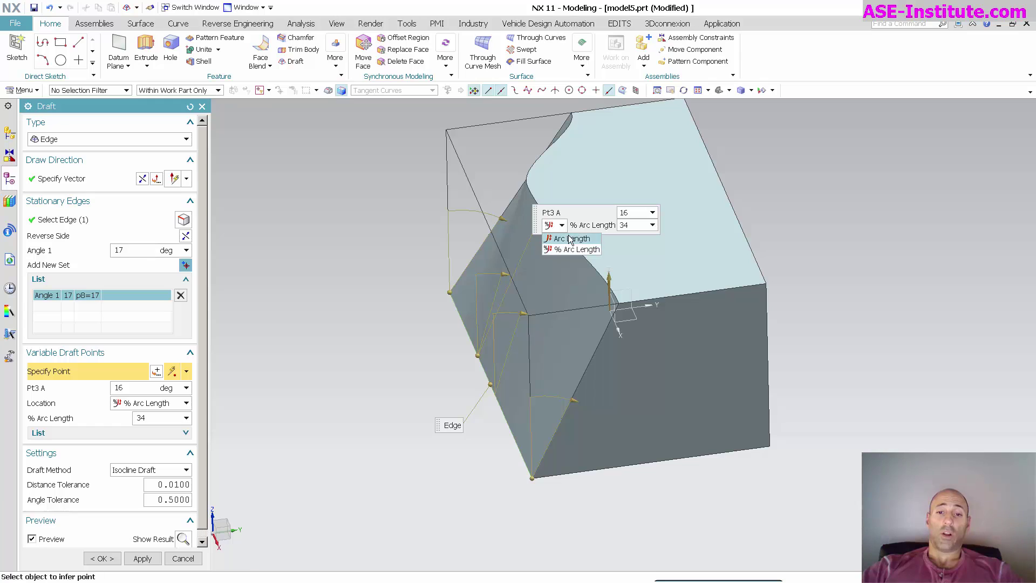
left_click(378, 263)
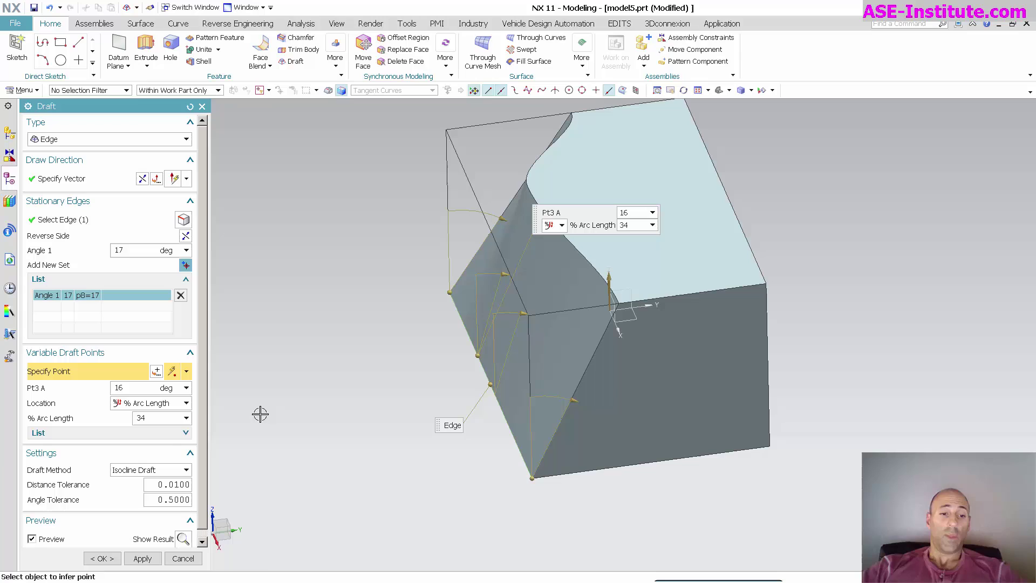
left_click(135, 432)
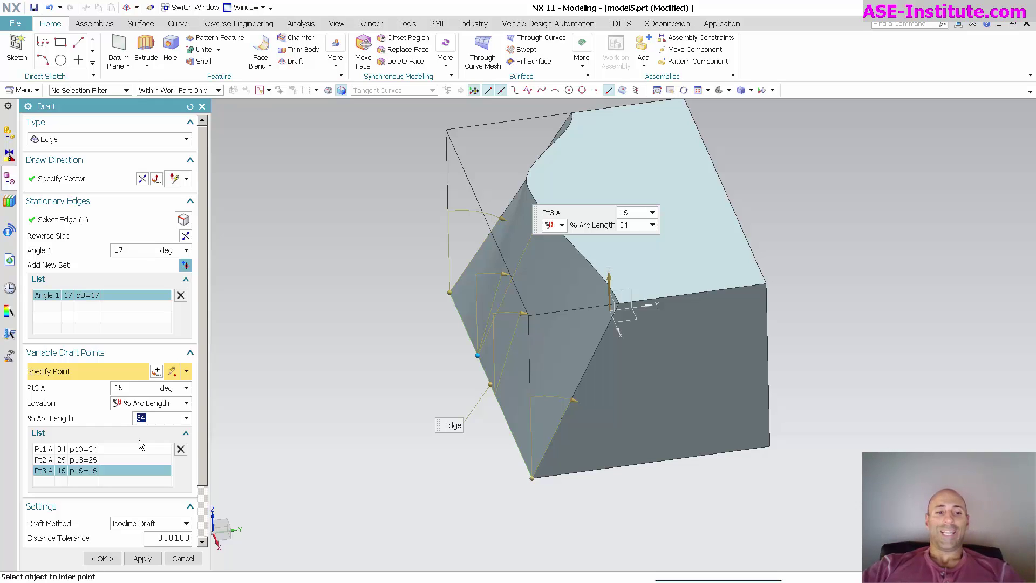
Step: Commit and review Draft (3), then undo it, leaving only Extrude (2)
left_click(103, 558)
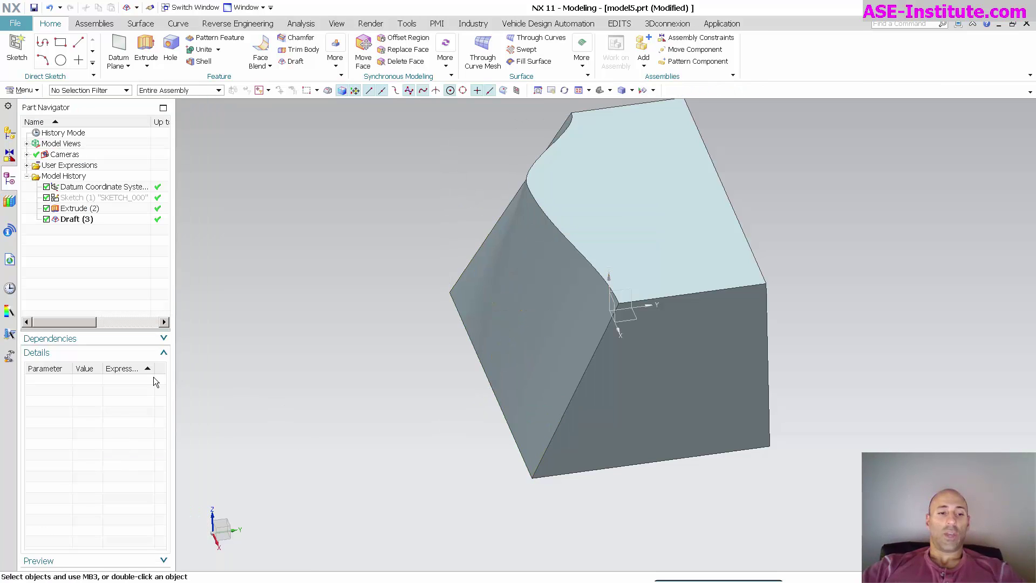
left_click(87, 220)
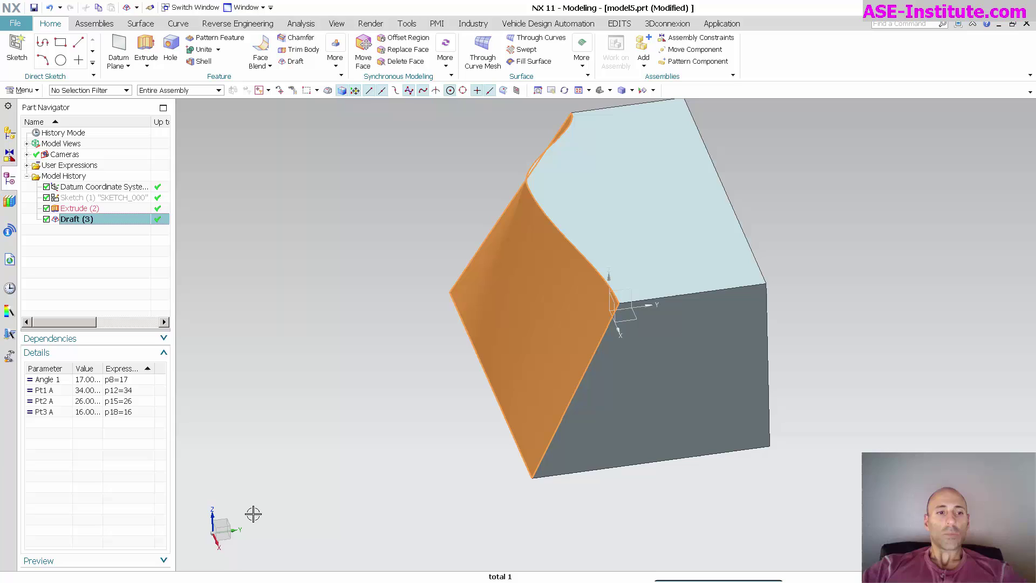
left_click(324, 444)
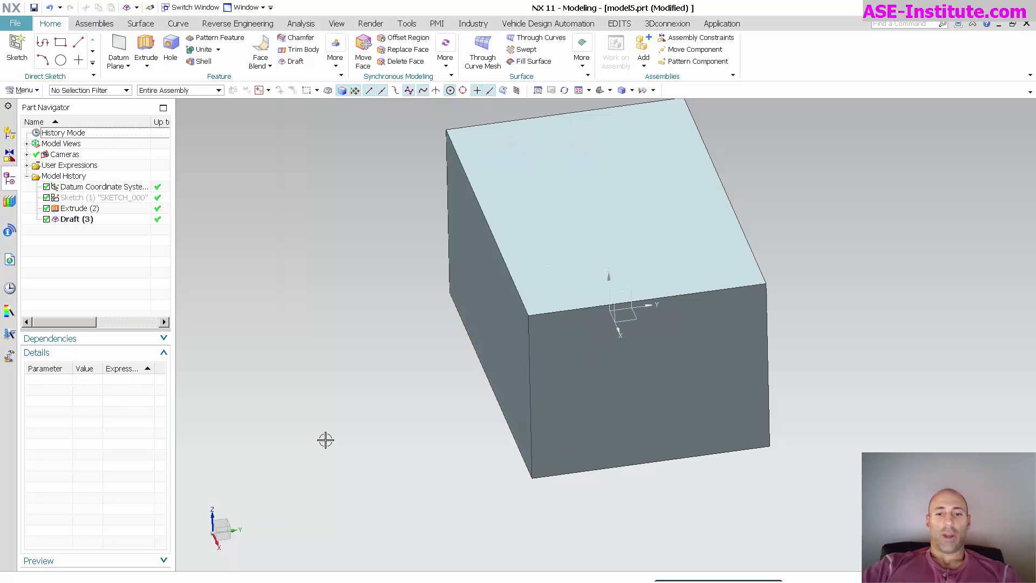
key("ctrl+z")
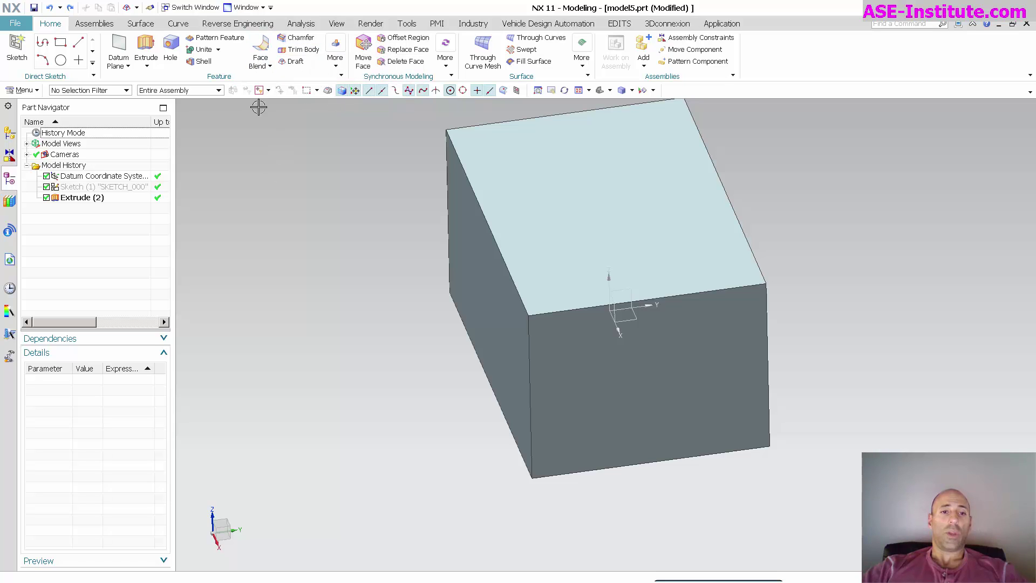
Step: Round the box's left top edge with a 21 mm Edge Blend
left_click(270, 66)
left_click(268, 86)
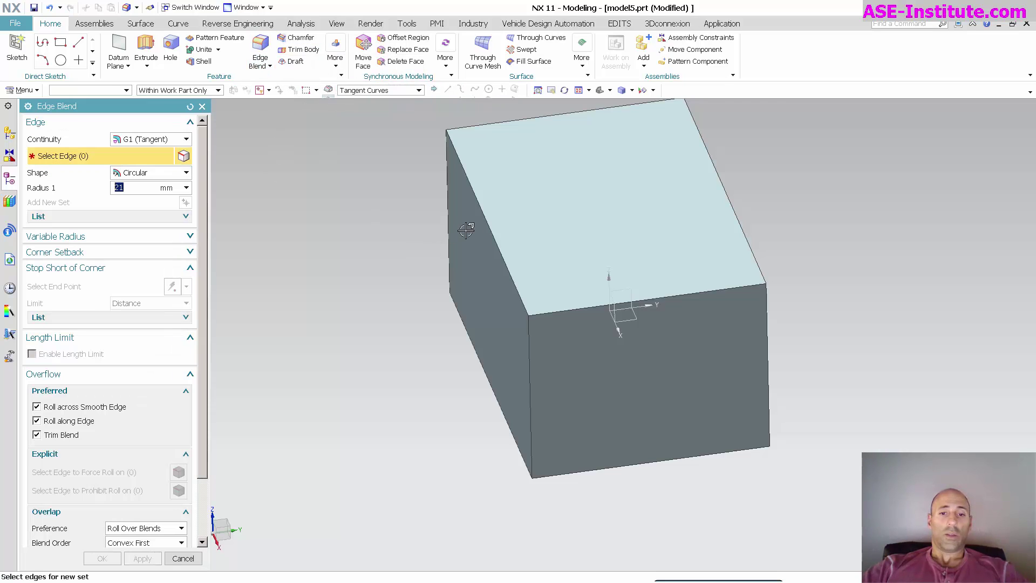
left_click(495, 241)
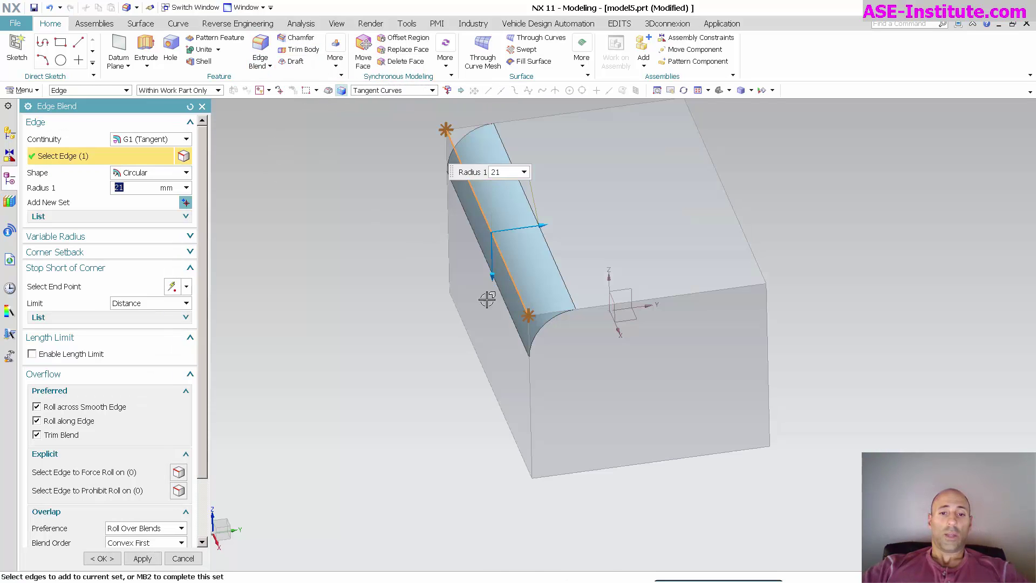
left_click(102, 558)
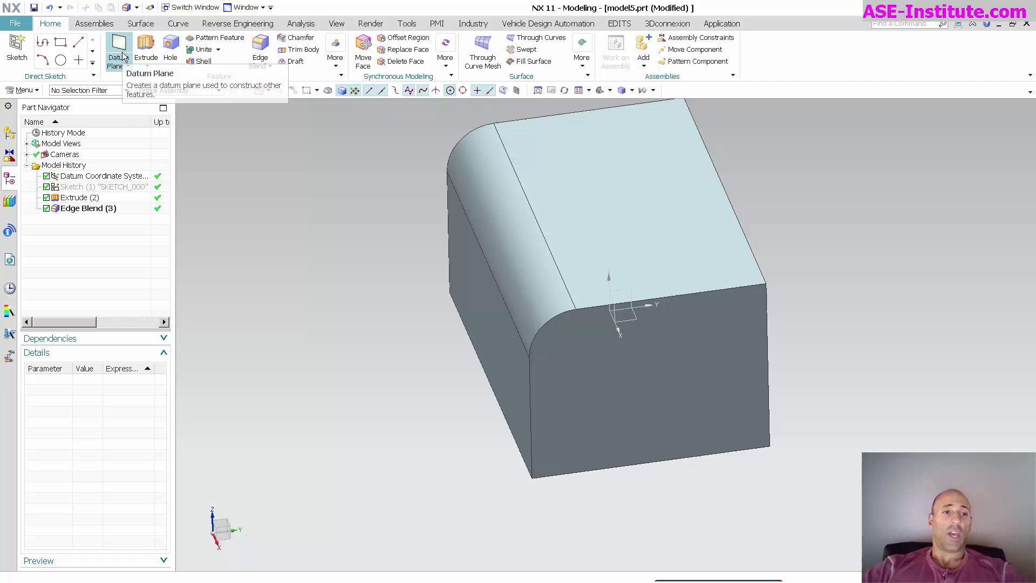
Step: Sketch a rectangle on the front face and extrude it into a block
left_click(63, 50)
left_click(665, 361)
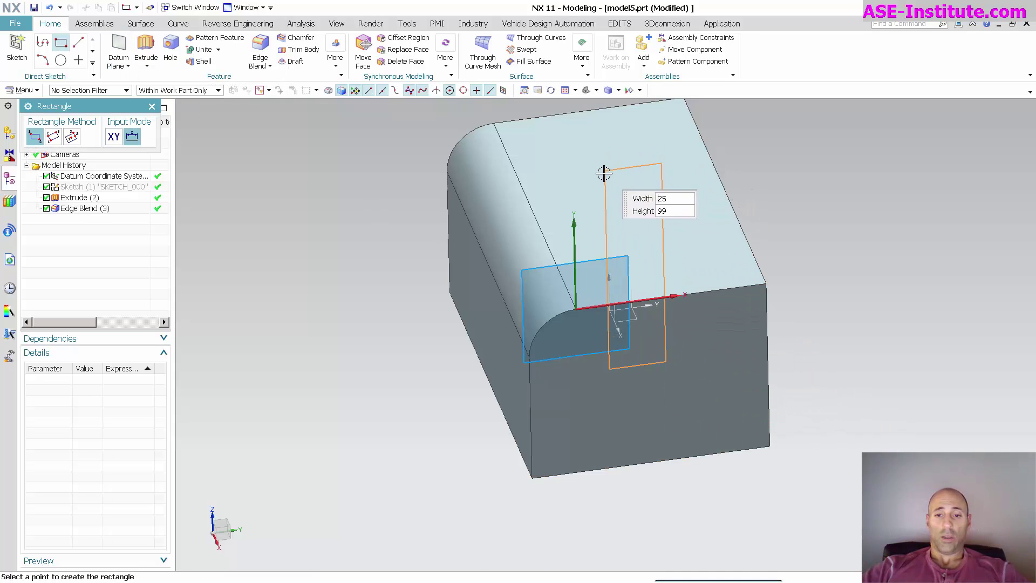
left_click(603, 183)
left_click(331, 54)
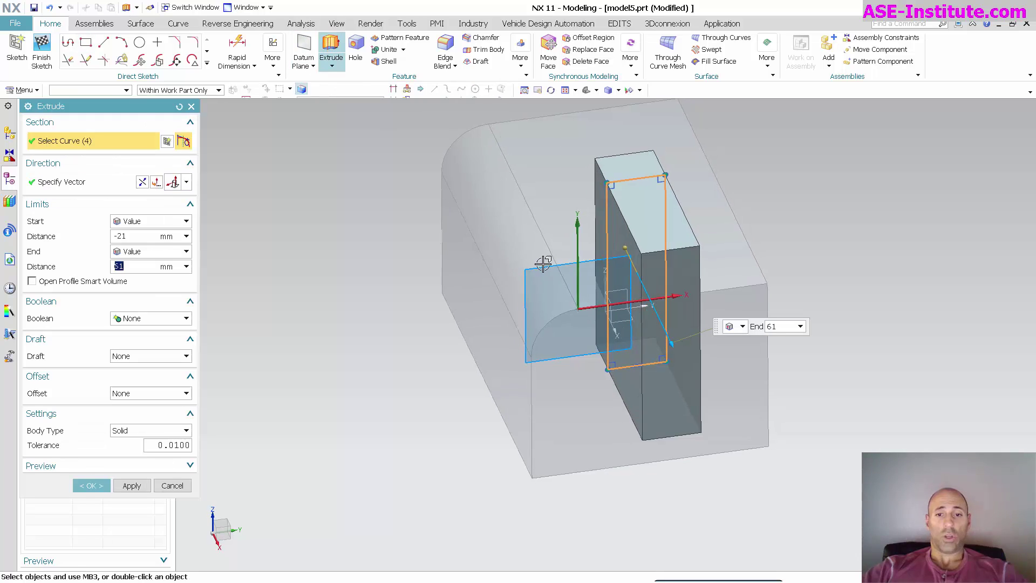
left_click_drag(806, 316, 593, 216)
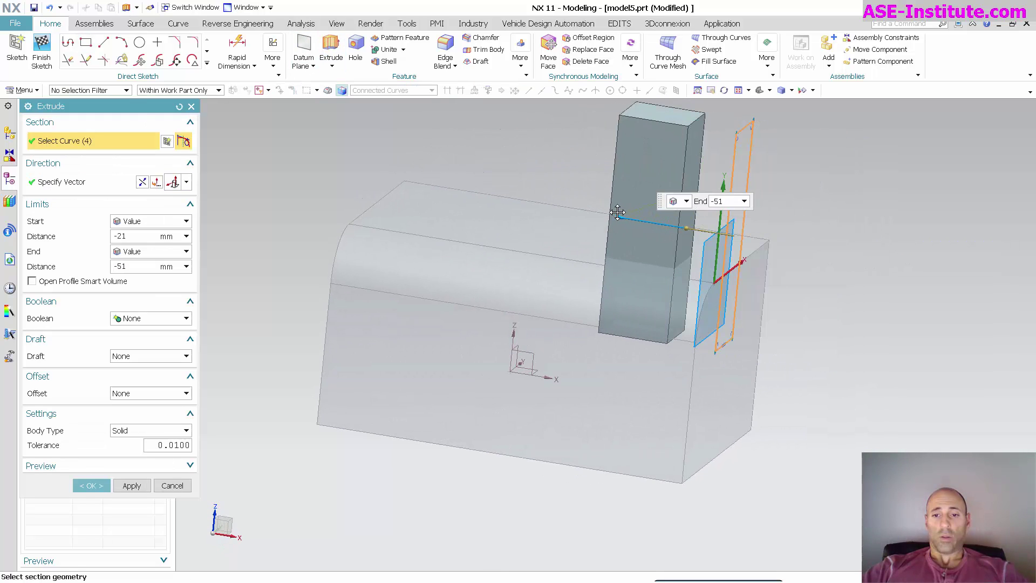
middle_click(491, 489)
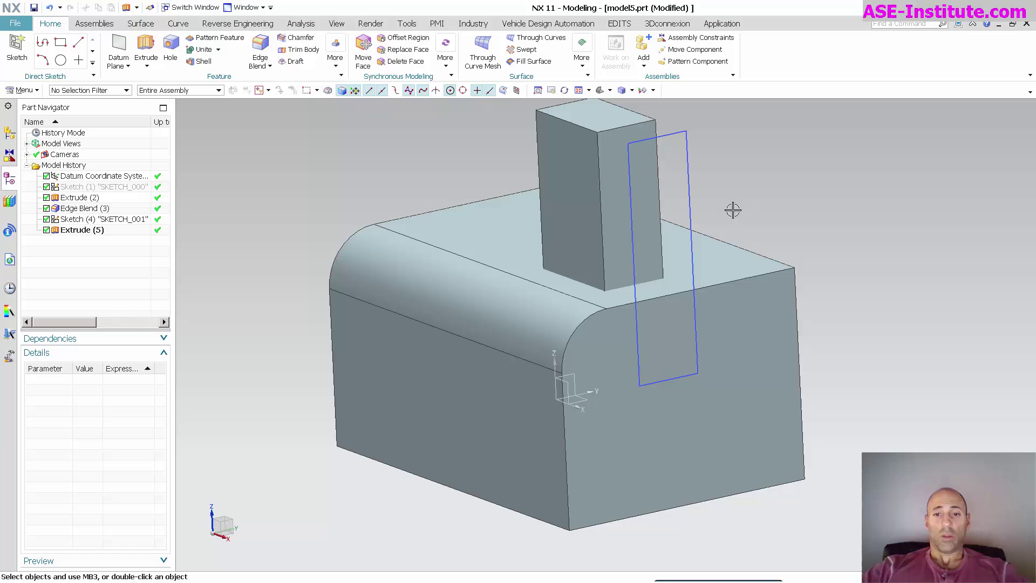
Step: Hide the rectangle sketch, then edit it to move the rectangle lower and right
right_click(691, 192)
left_click(741, 210)
middle_click_drag(741, 208, 664, 192)
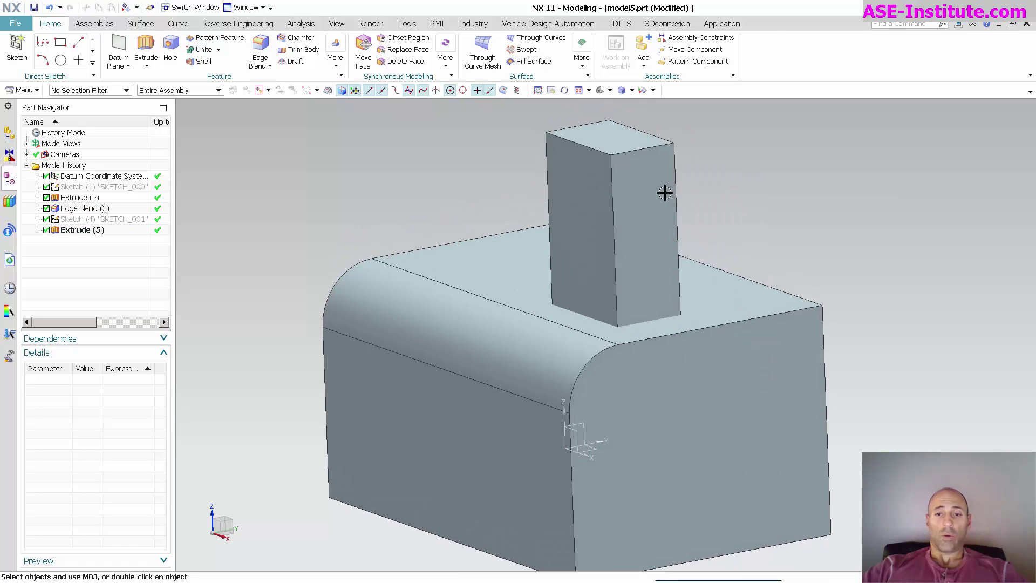
double_click(103, 218)
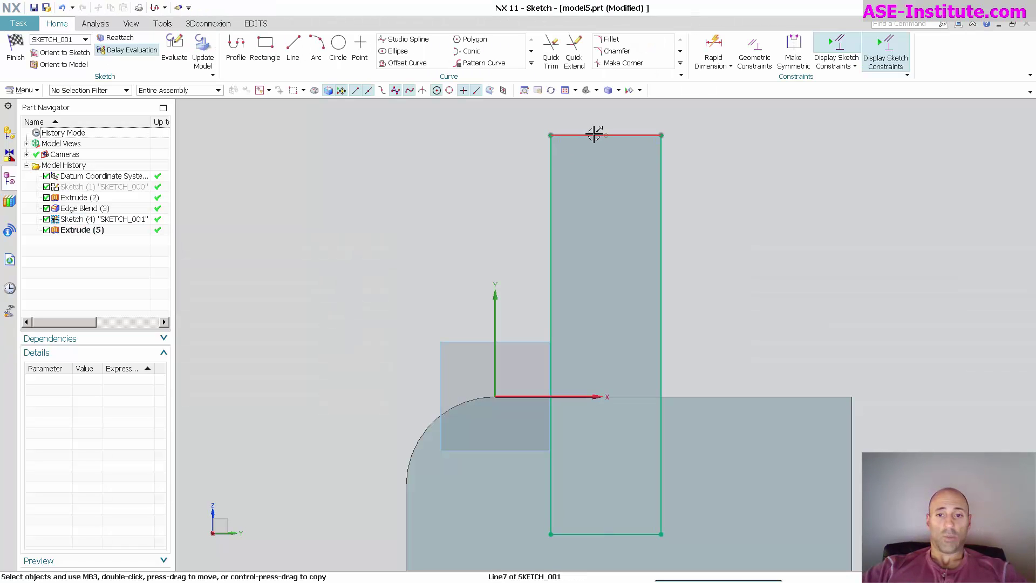
mouse_move(592, 192)
left_mouse_down()
mouse_move(615, 280)
mouse_move(641, 303)
mouse_move(654, 290)
left_mouse_up()
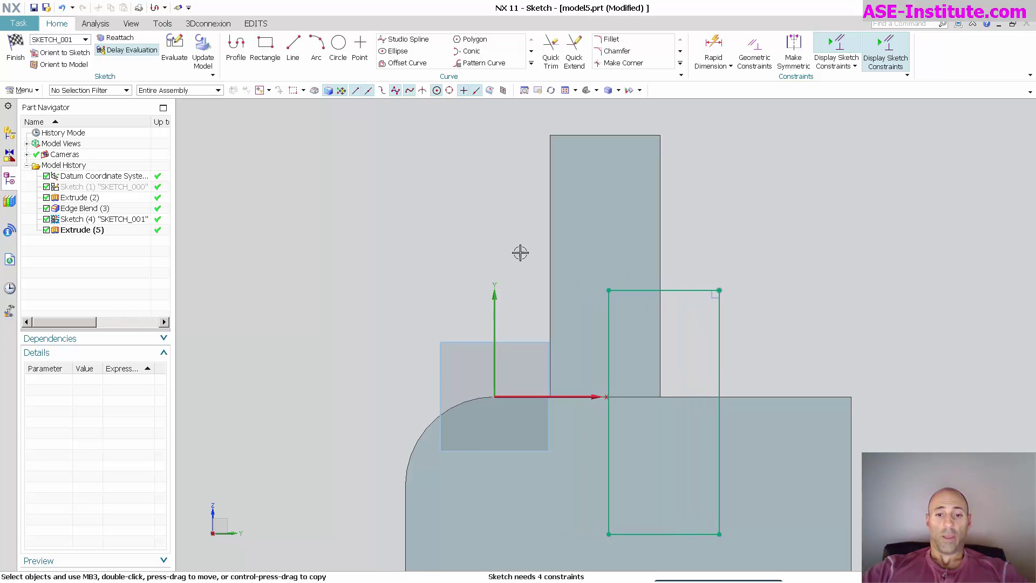
left_click(18, 49)
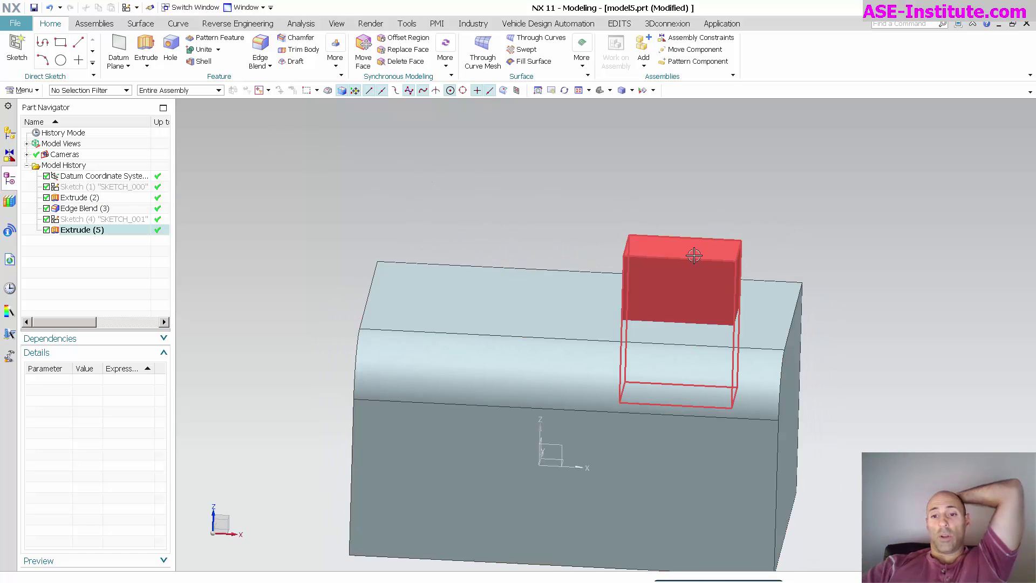
Step: Round the small block's two top edges with a 10 mm Edge Blend
left_click(260, 50)
left_click(693, 256)
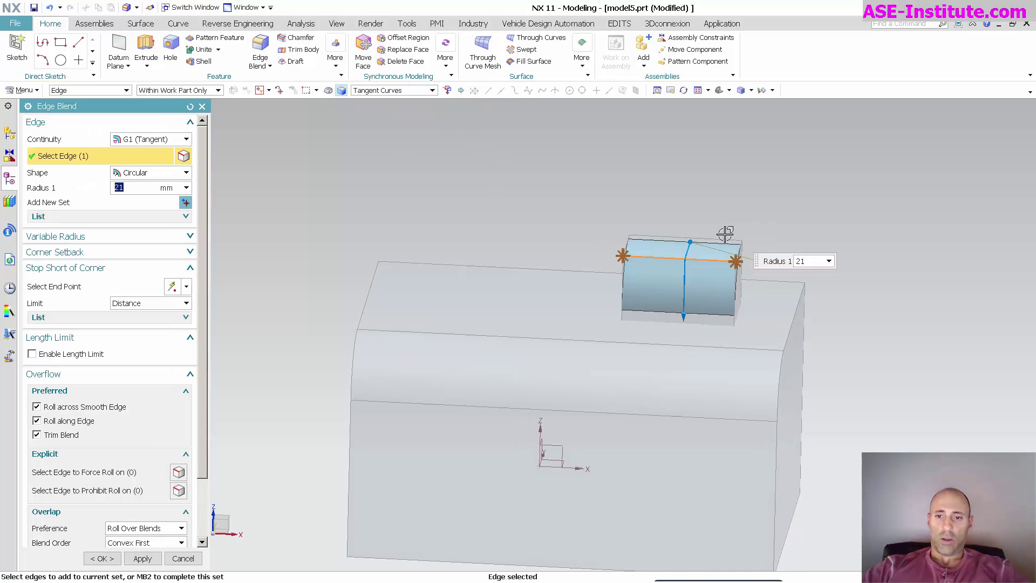
left_click(701, 253)
type("10")
key("Return")
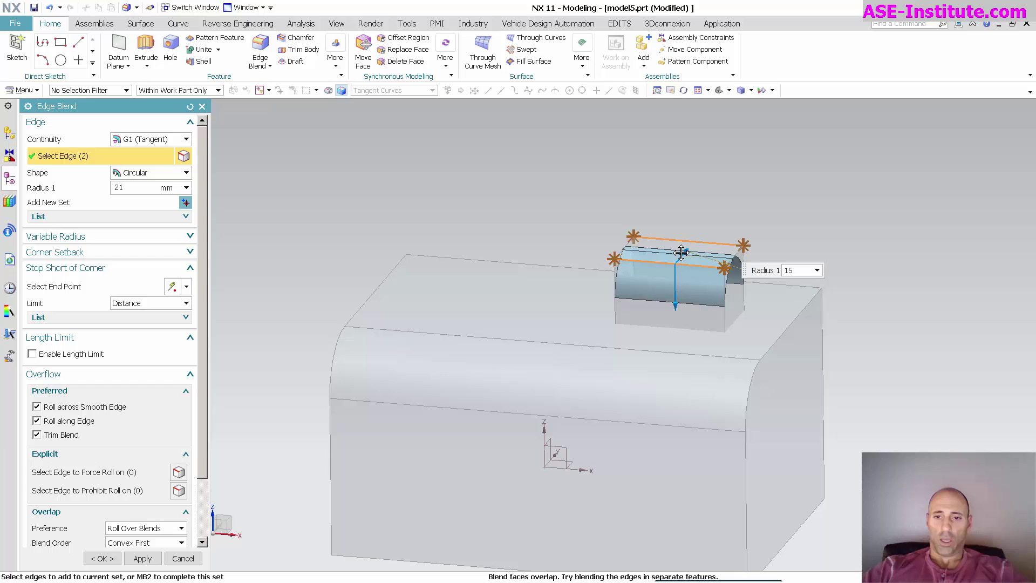
middle_click_drag(741, 227, 685, 224)
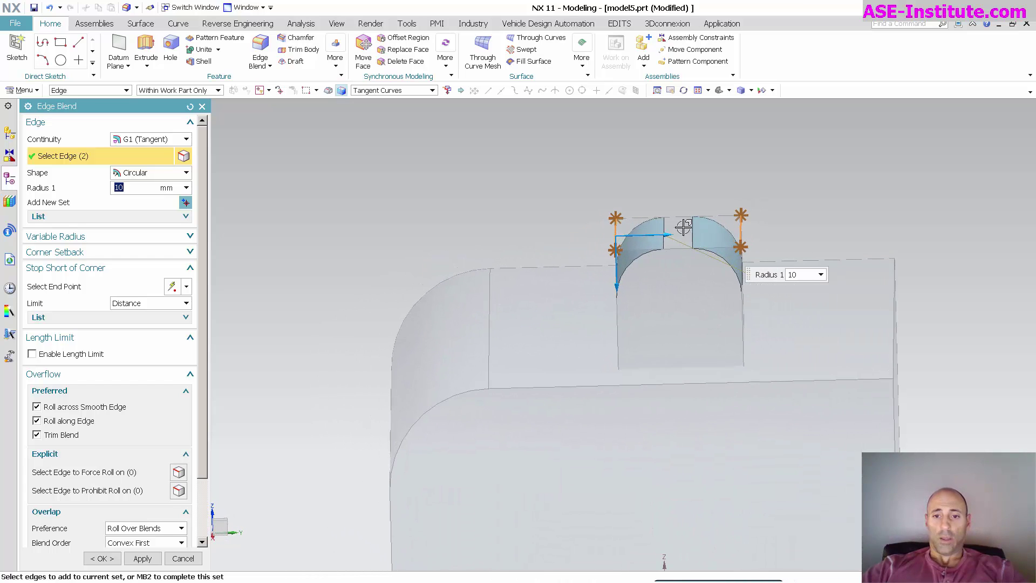
middle_click(671, 180)
middle_click_drag(655, 185, 643, 181)
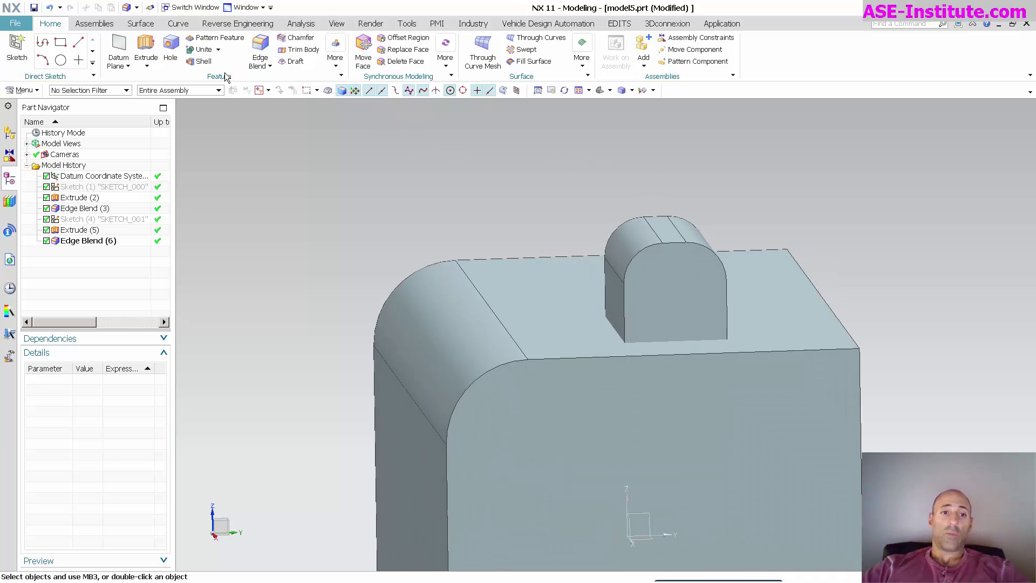
Step: Unite the rounded knob with the main block as Unite (7)
left_click(204, 49)
left_click(578, 316)
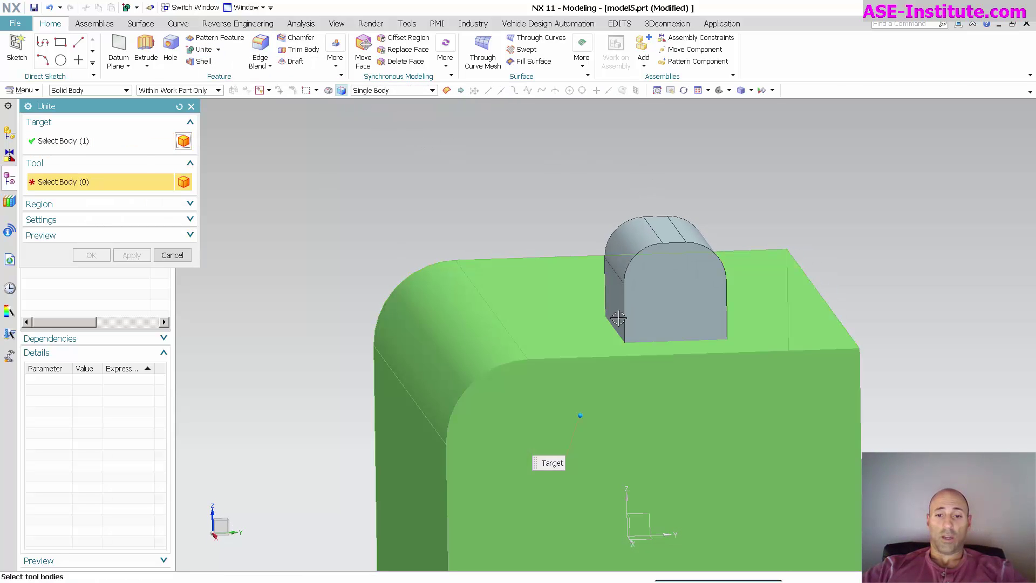
left_click(667, 291)
middle_click(464, 217)
scroll(464, 217, "up", 2)
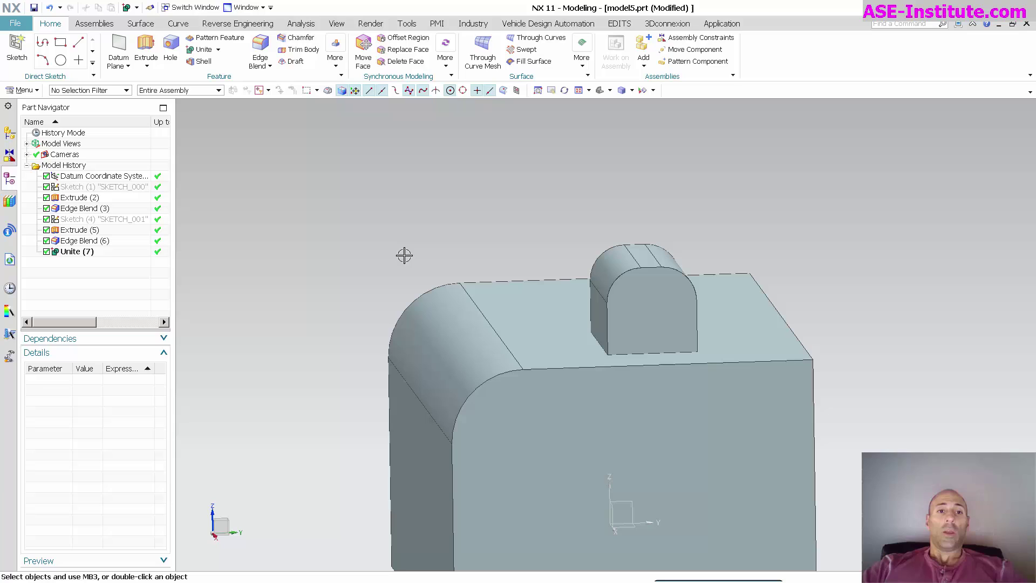
Step: Apply a 27° Tangent to Face draft to the block's narrow side face and corner fillet
left_click(295, 61)
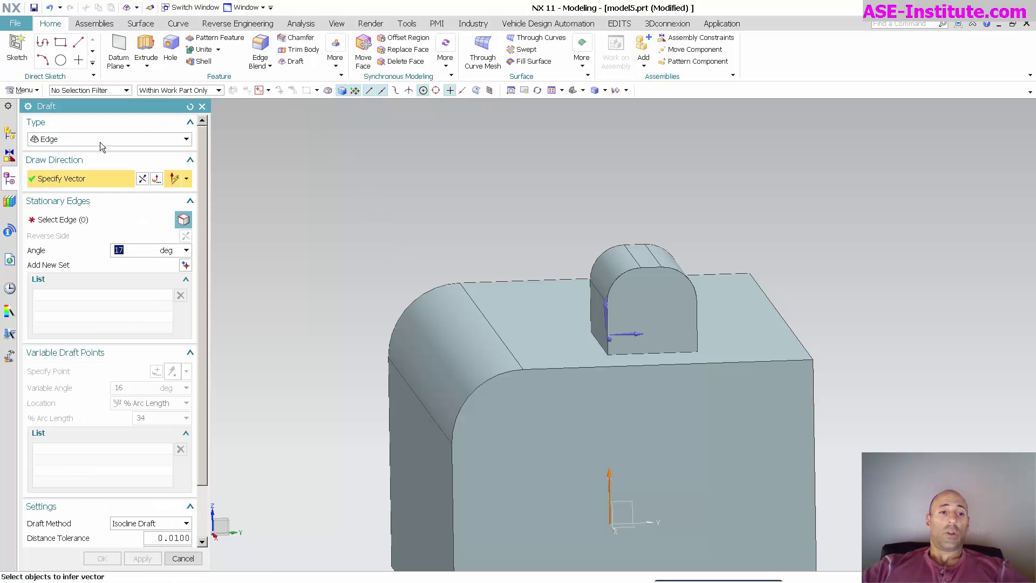
left_click(100, 140)
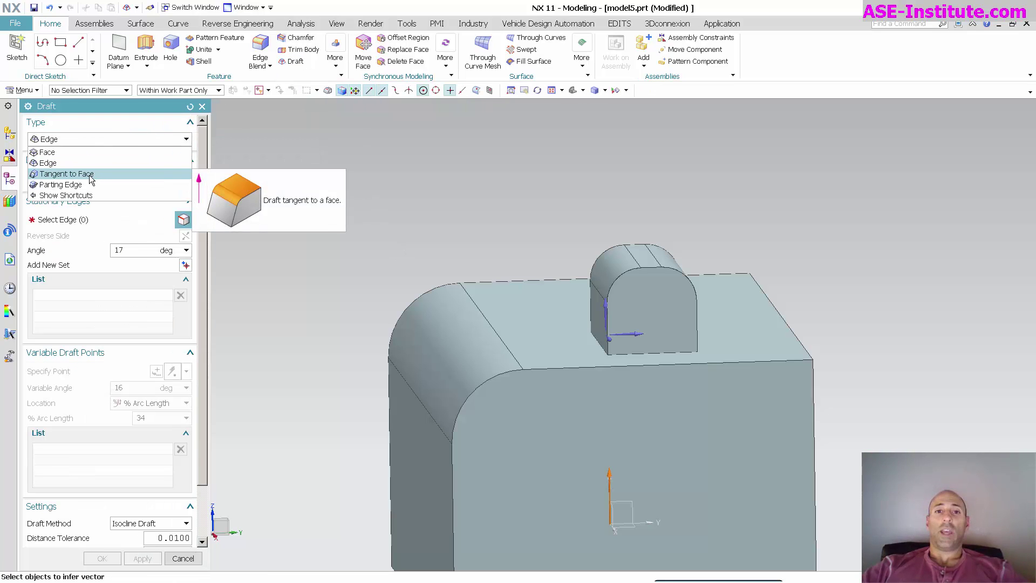
left_click(90, 174)
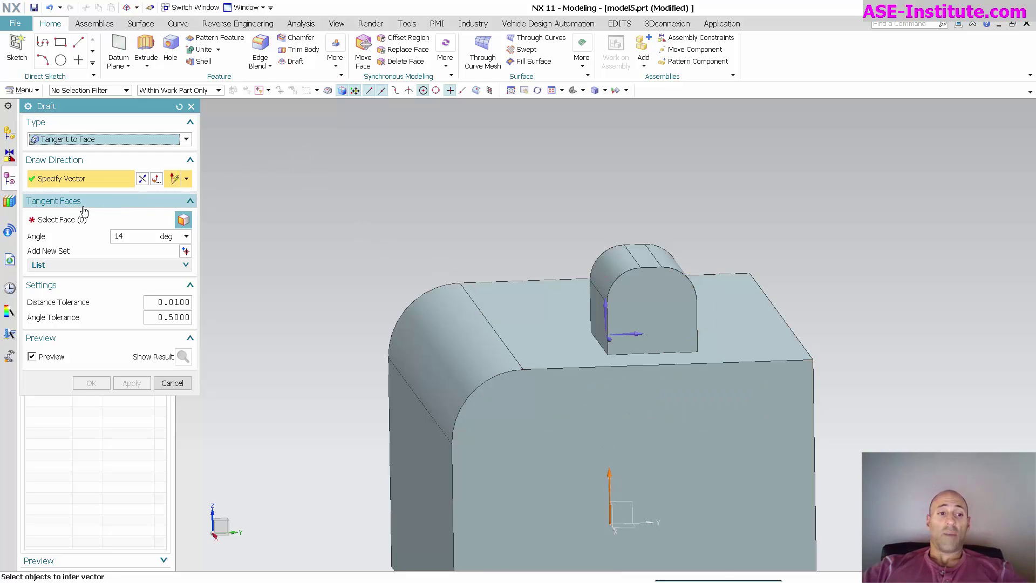
left_click(74, 220)
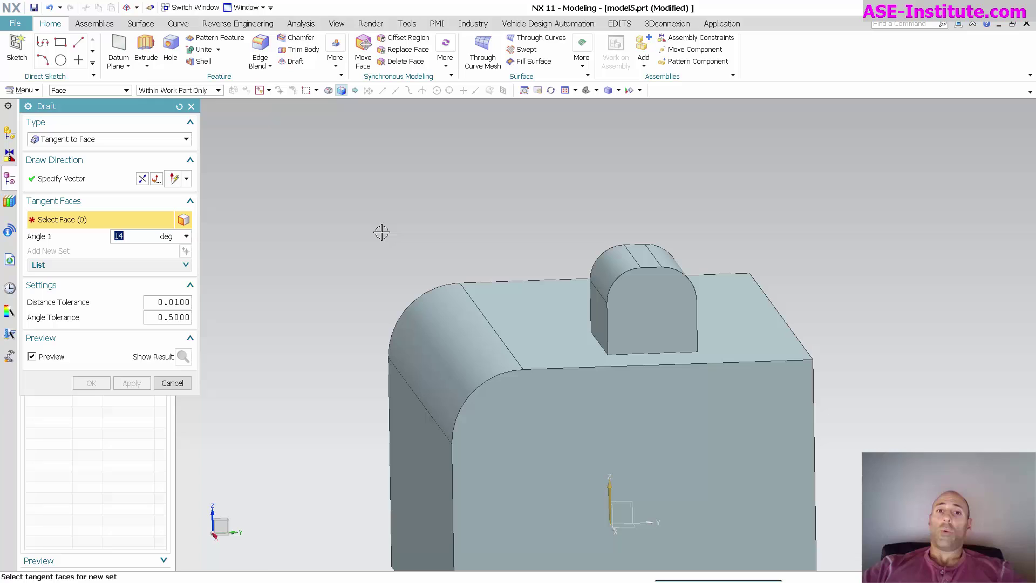
left_click(431, 440)
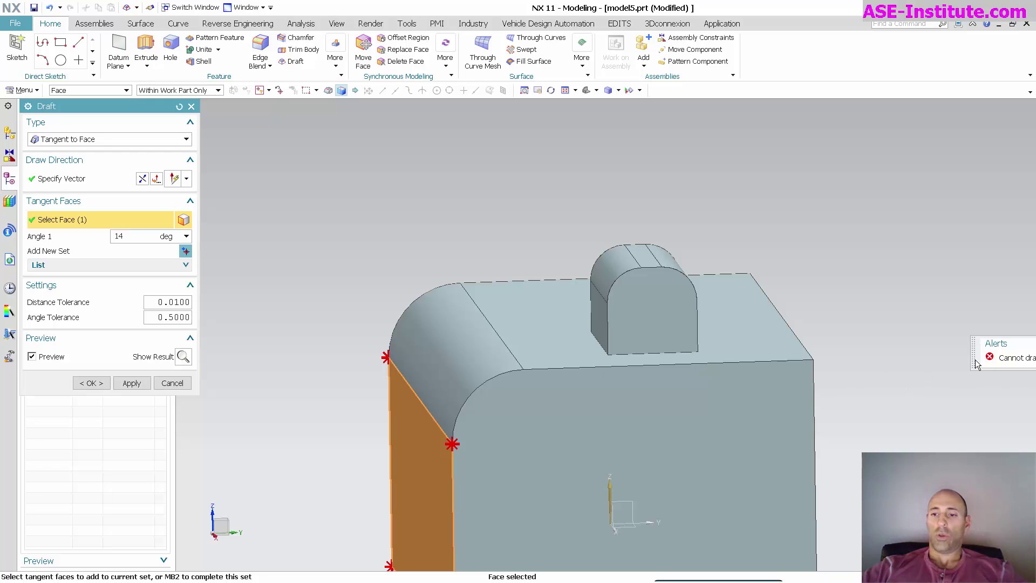
left_click_drag(977, 364, 411, 205)
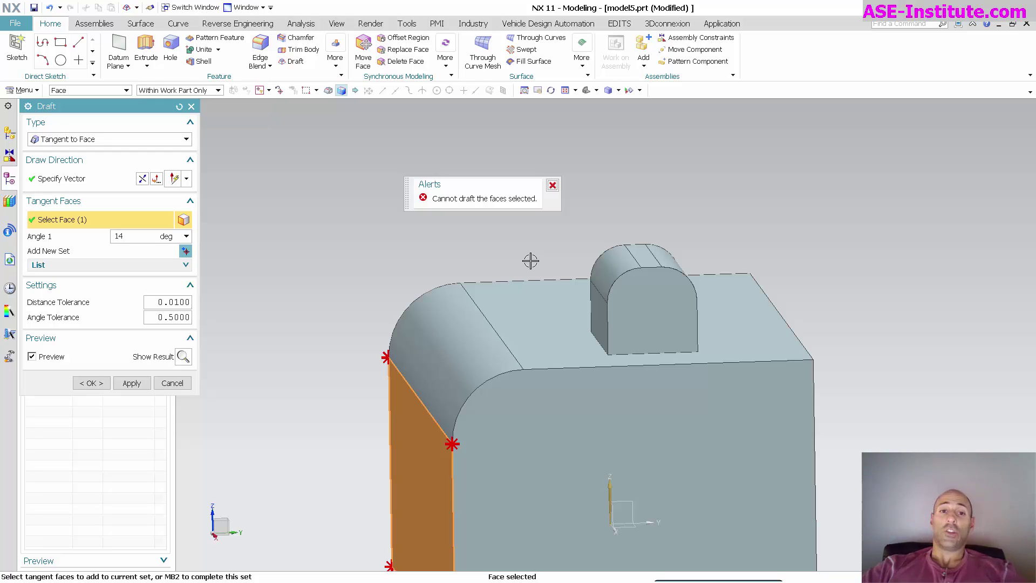
left_click(451, 351)
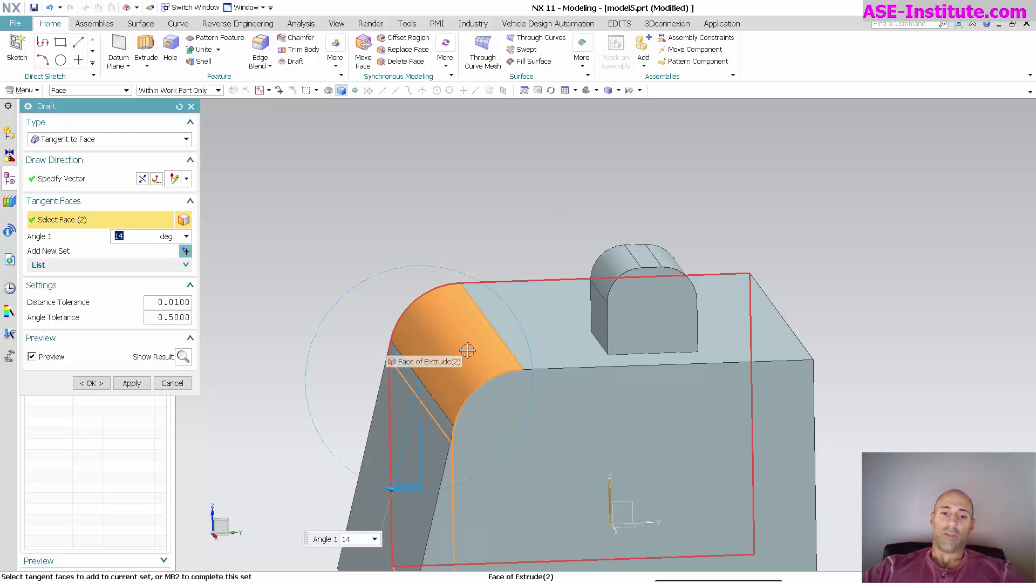
mouse_move(467, 350)
middle_mouse_down()
mouse_move(461, 426)
mouse_move(453, 363)
mouse_move(437, 363)
mouse_move(465, 370)
middle_mouse_up()
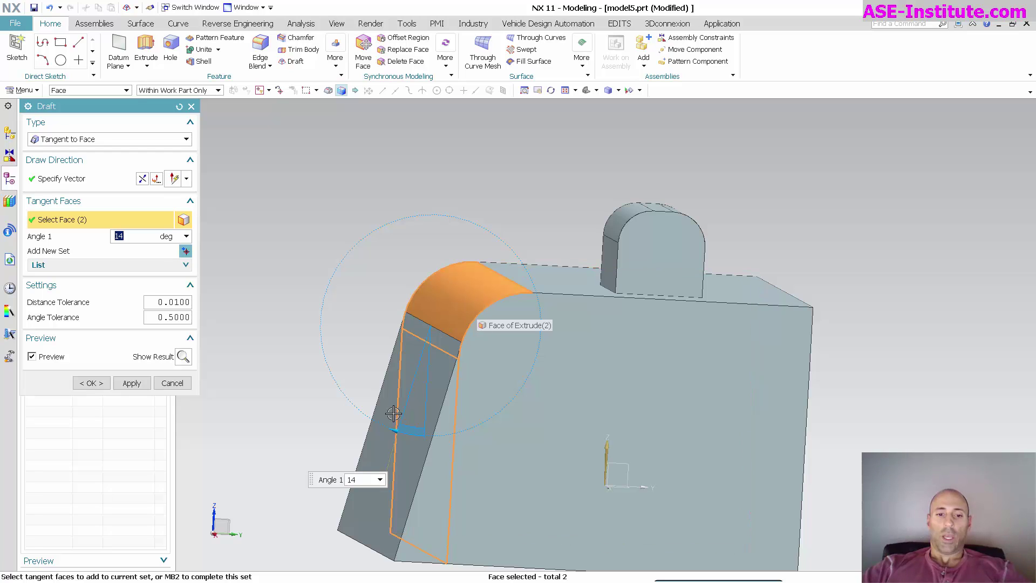
left_click_drag(394, 431, 368, 424)
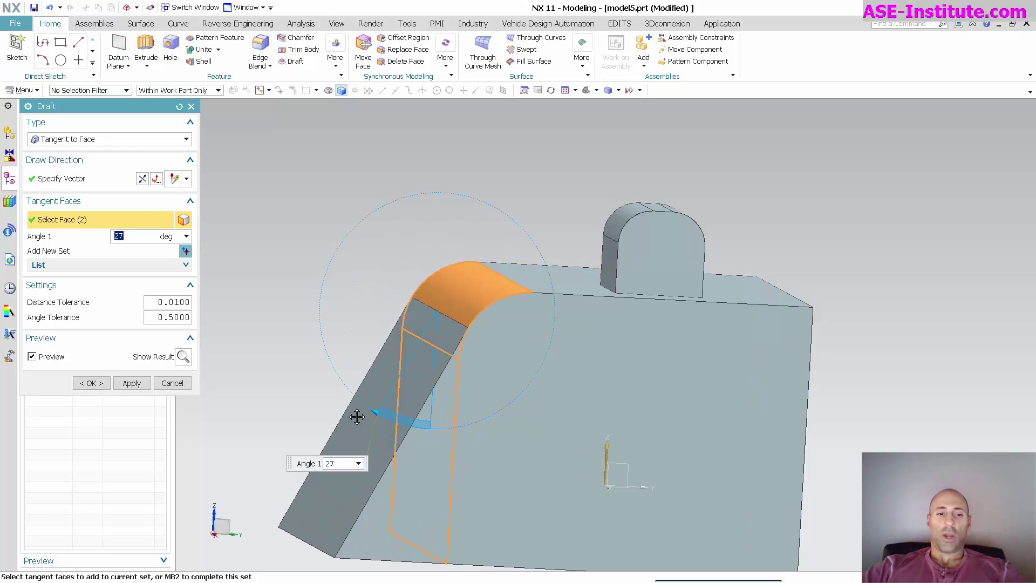
left_click(132, 383)
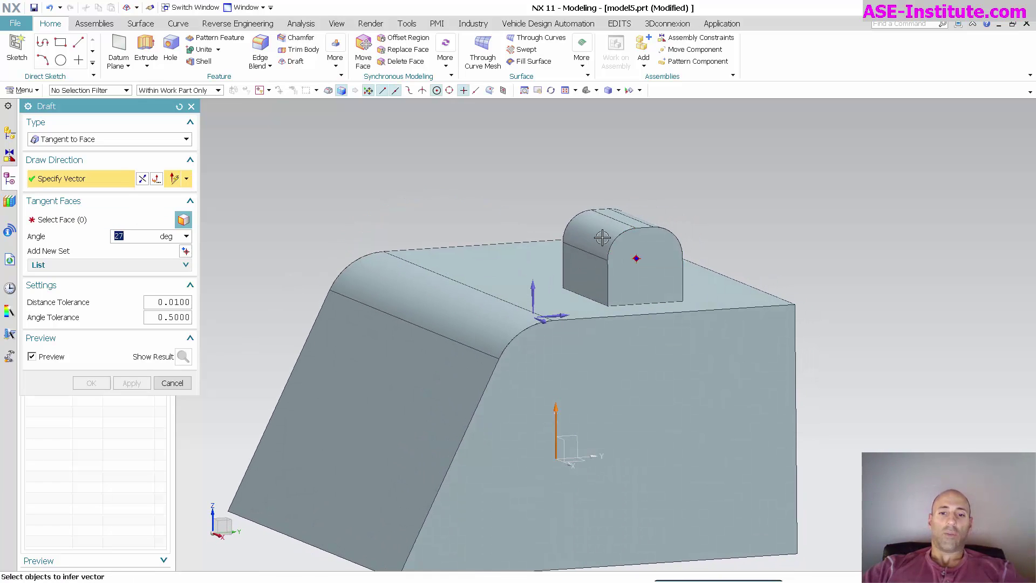
Step: Set the draw direction from the boss and select its two fillet faces
middle_click(805, 268)
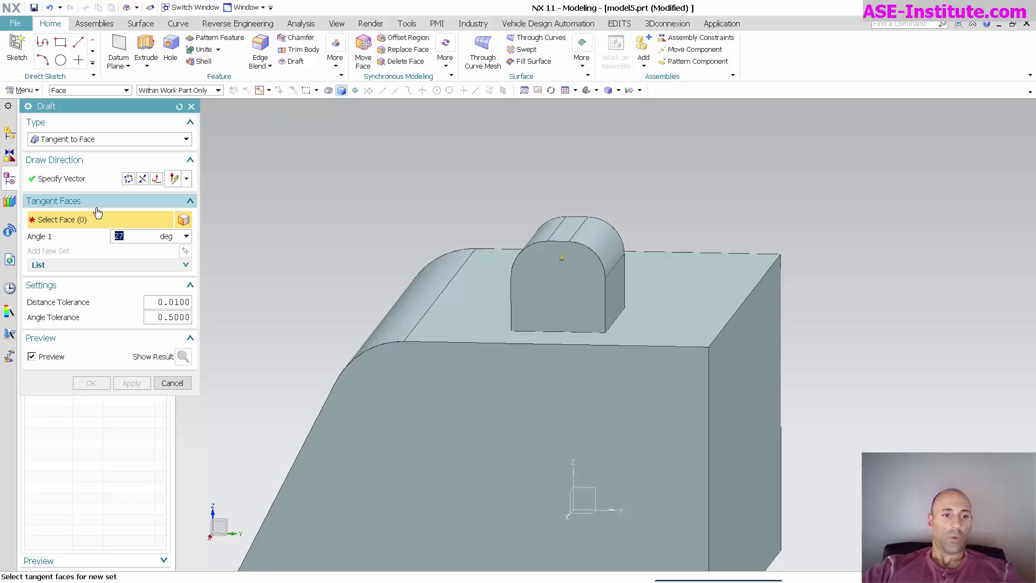
left_click(62, 178)
left_click(587, 318)
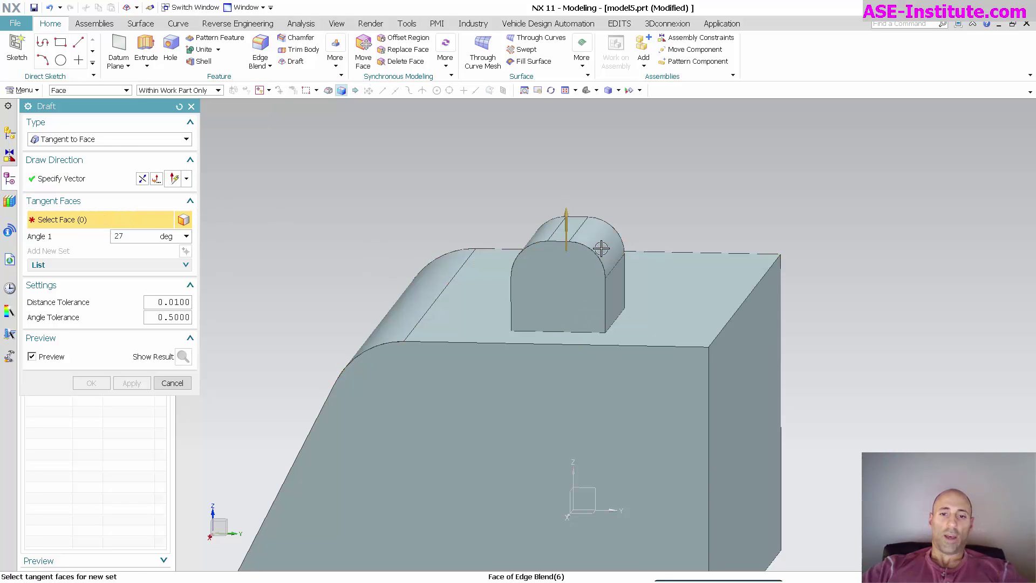
left_click(583, 232)
middle_click_drag(551, 249, 563, 254)
left_click(561, 254)
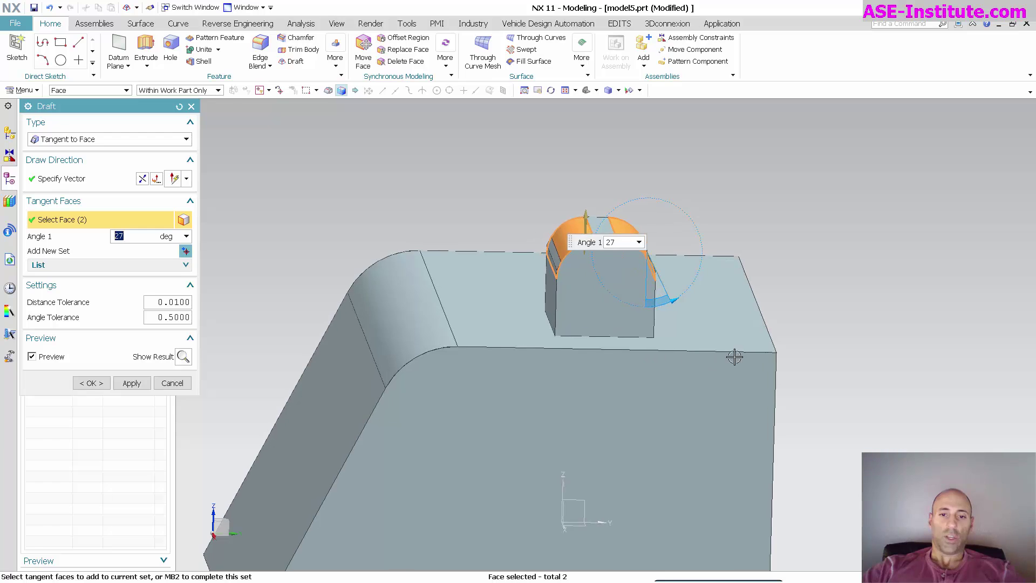
middle_click_drag(734, 422, 762, 355)
scroll(707, 297, "up", 4)
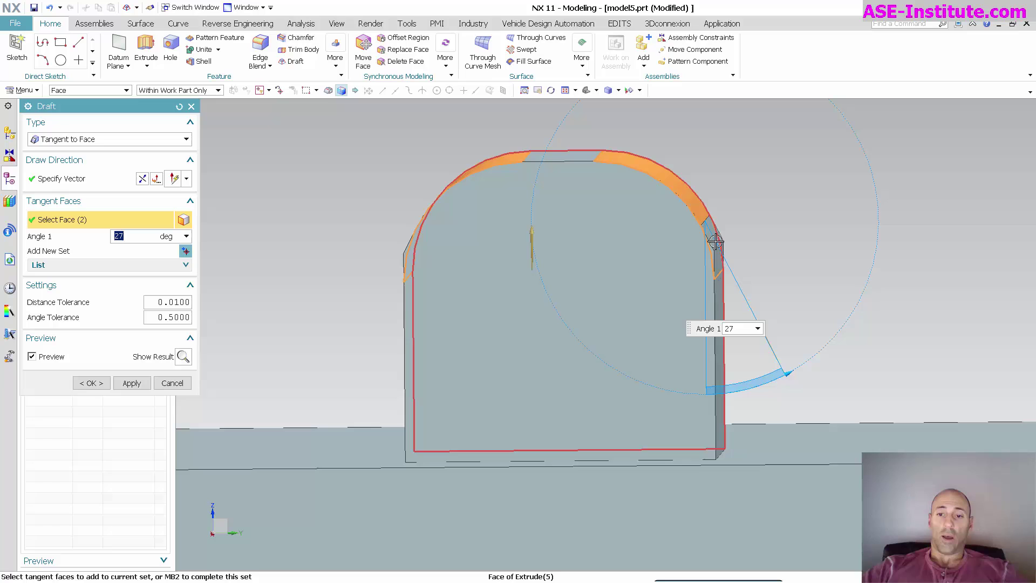
middle_click_drag(792, 247, 793, 243)
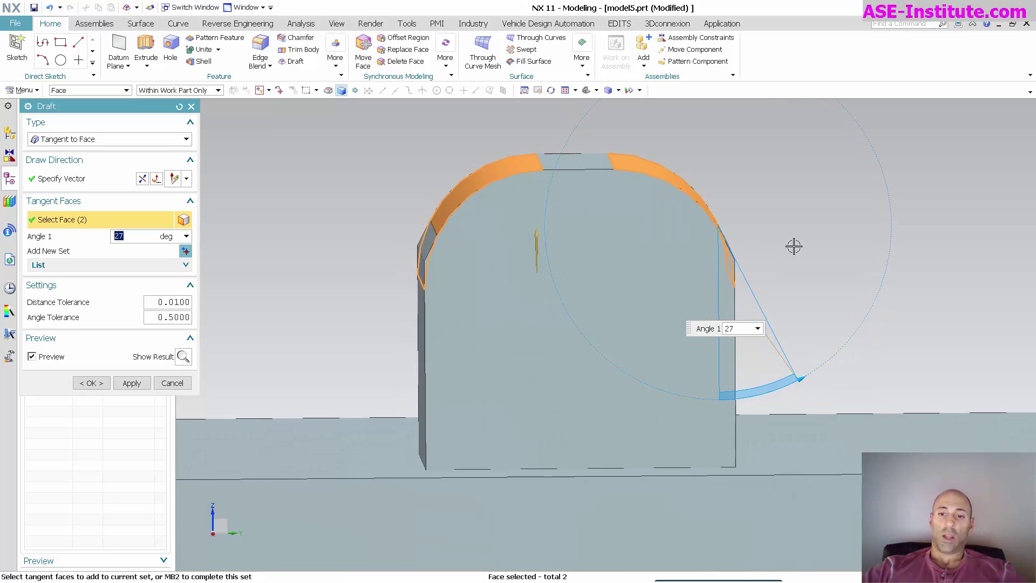
Step: Add the boss's right and left side faces to the draft
middle_click_drag(702, 337, 733, 350)
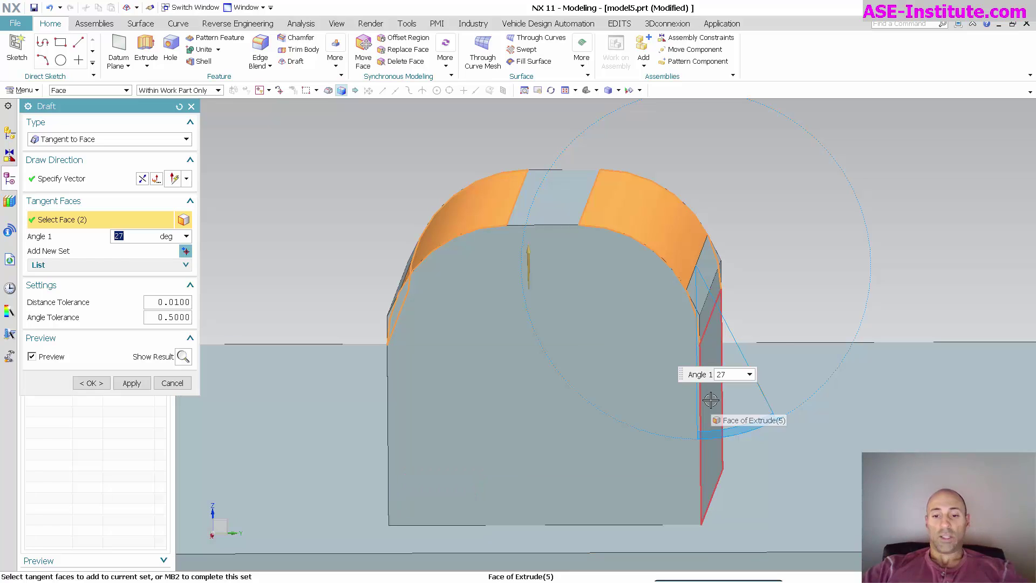
left_click(713, 410)
middle_click_drag(567, 404, 509, 412)
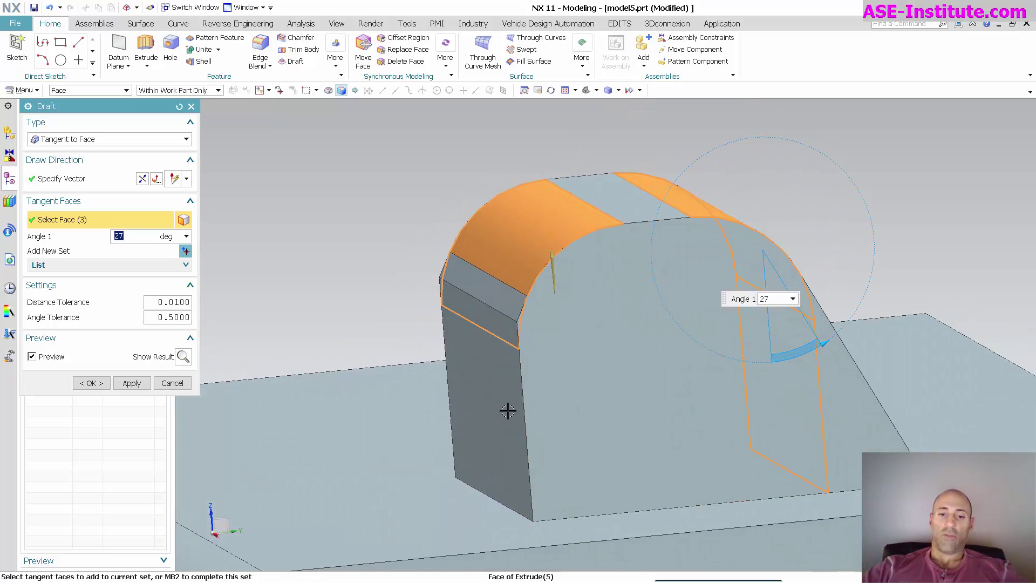
left_click(419, 305)
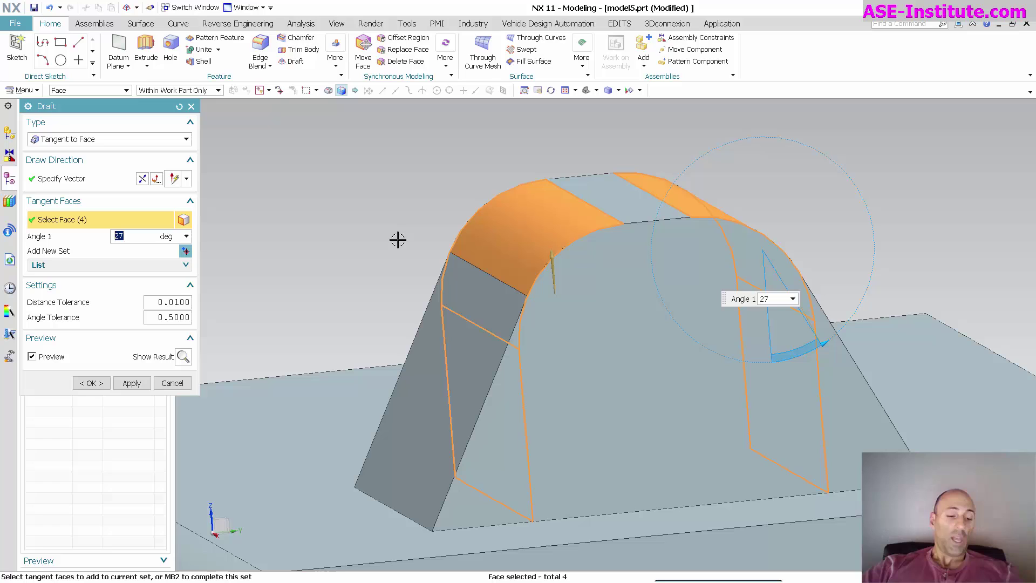
Step: Remove, then re-add, the boss's fillet faces and finish Draft (9)
left_click(518, 231, "shift")
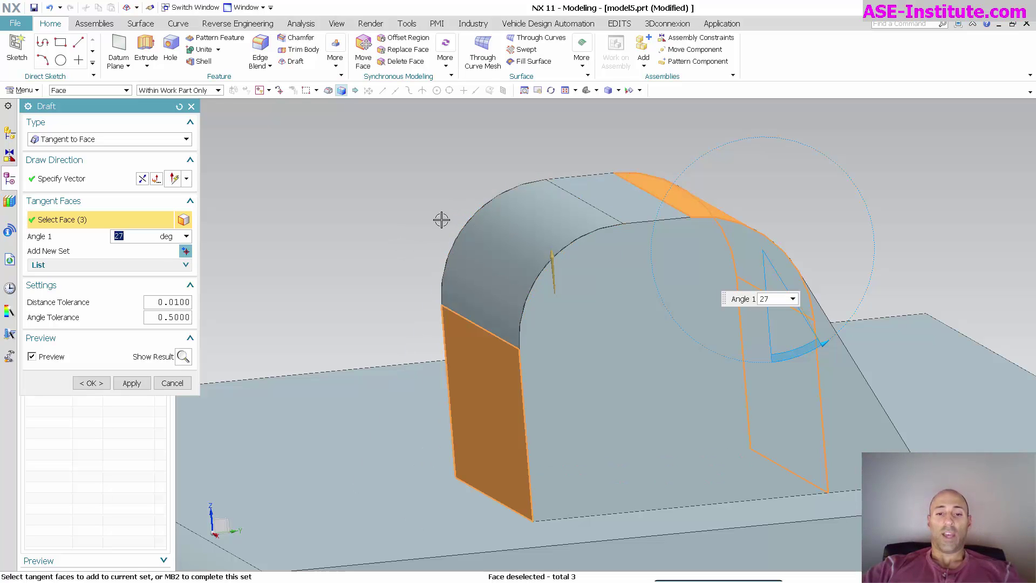
middle_click_drag(441, 219, 652, 276)
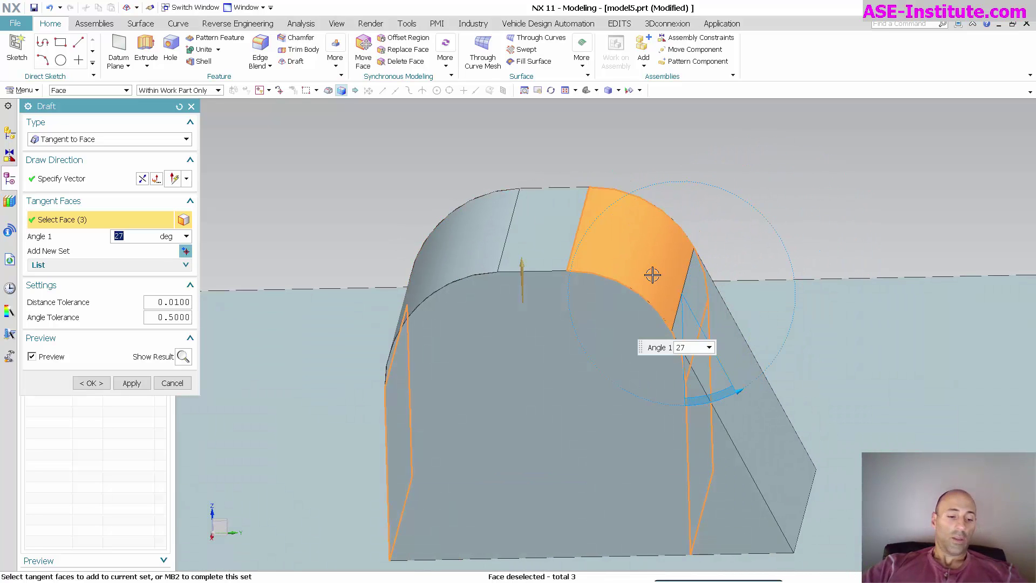
left_click(646, 267, "shift")
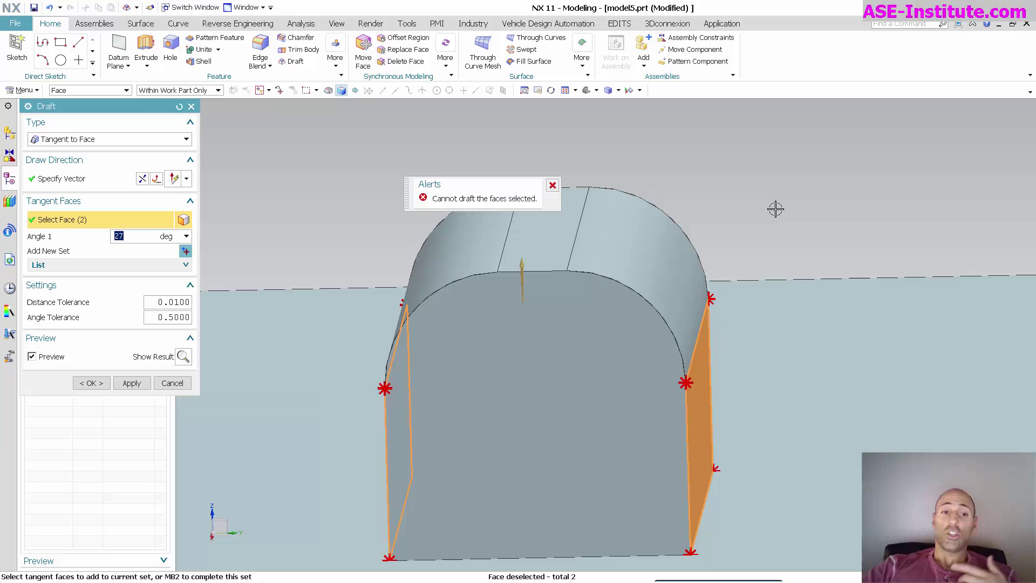
left_click(674, 228)
left_click(441, 250)
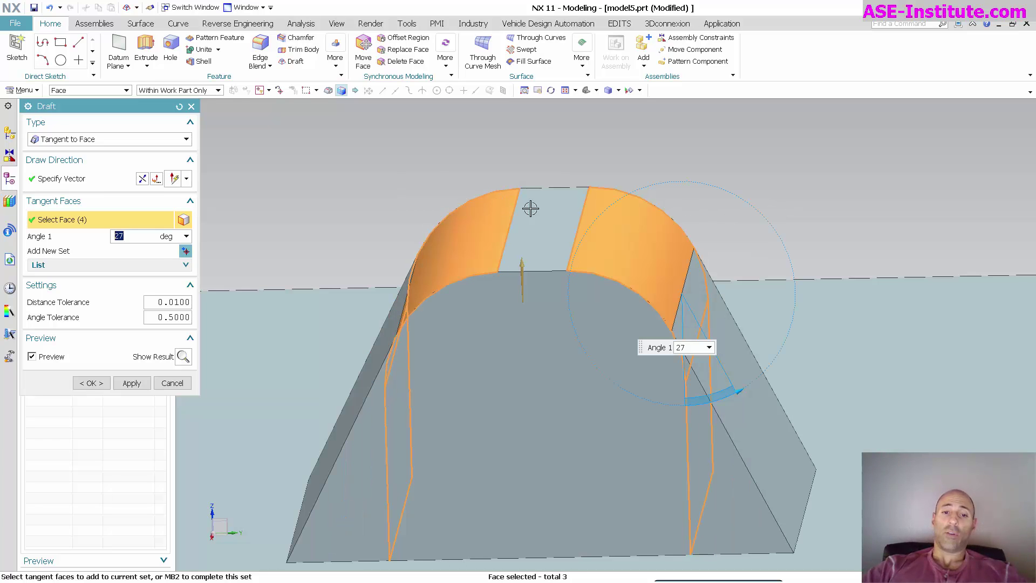
scroll(724, 199, "down", 5)
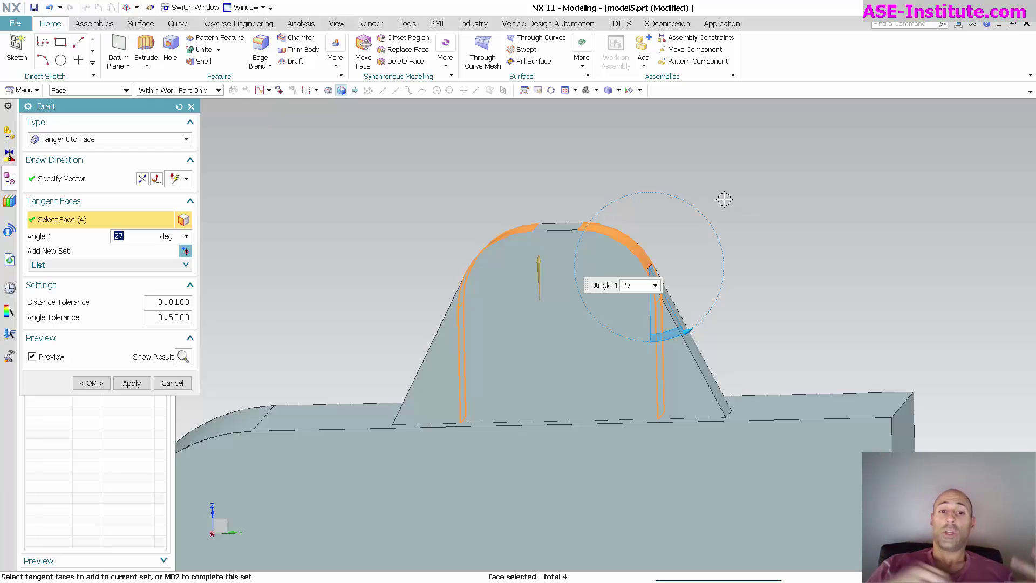
left_click(90, 383)
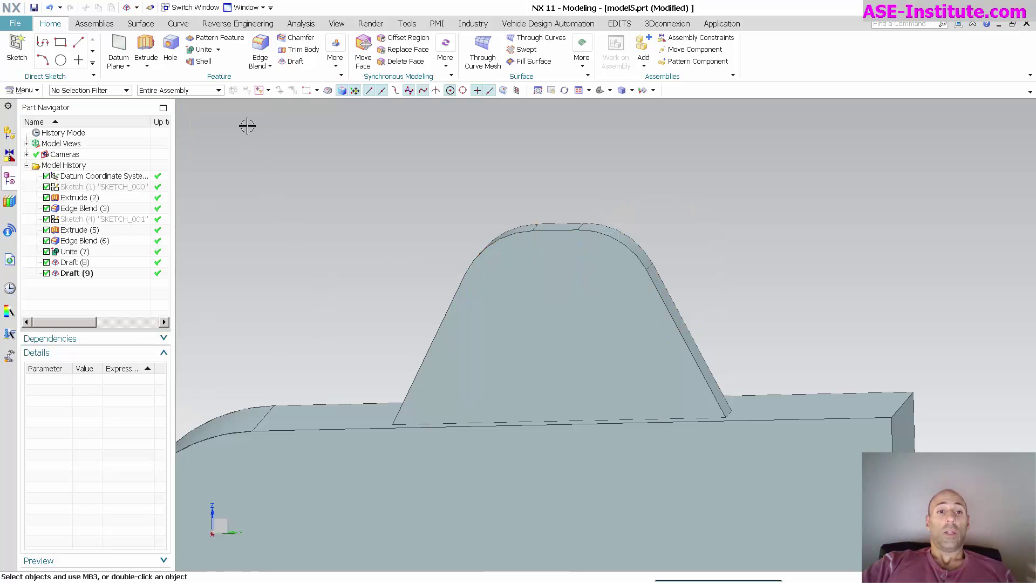
Step: Start a new draft, try Parting Edge, then switch to Face and view Draft Method options
left_click(295, 61)
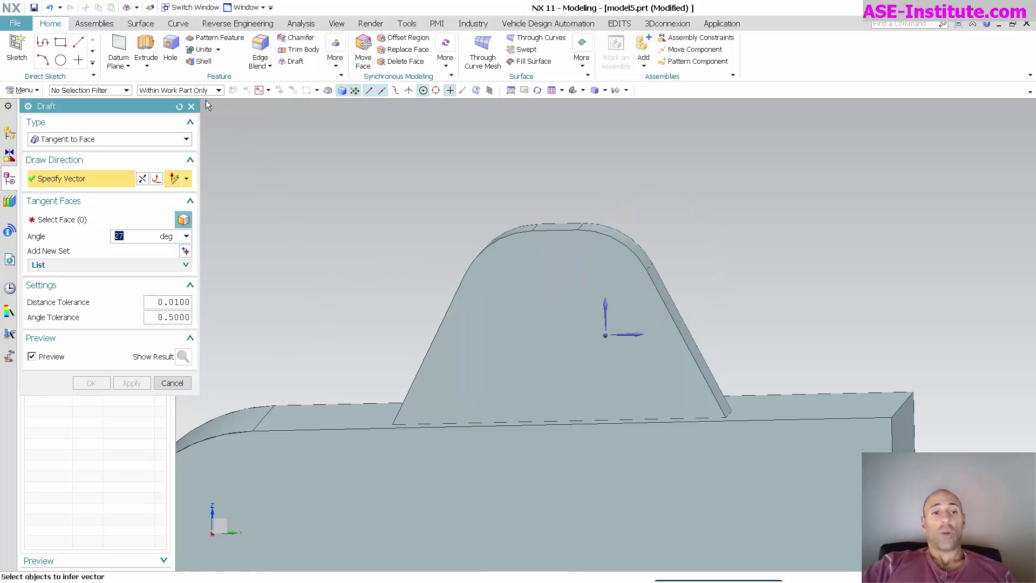
left_click(103, 141)
left_click(97, 185)
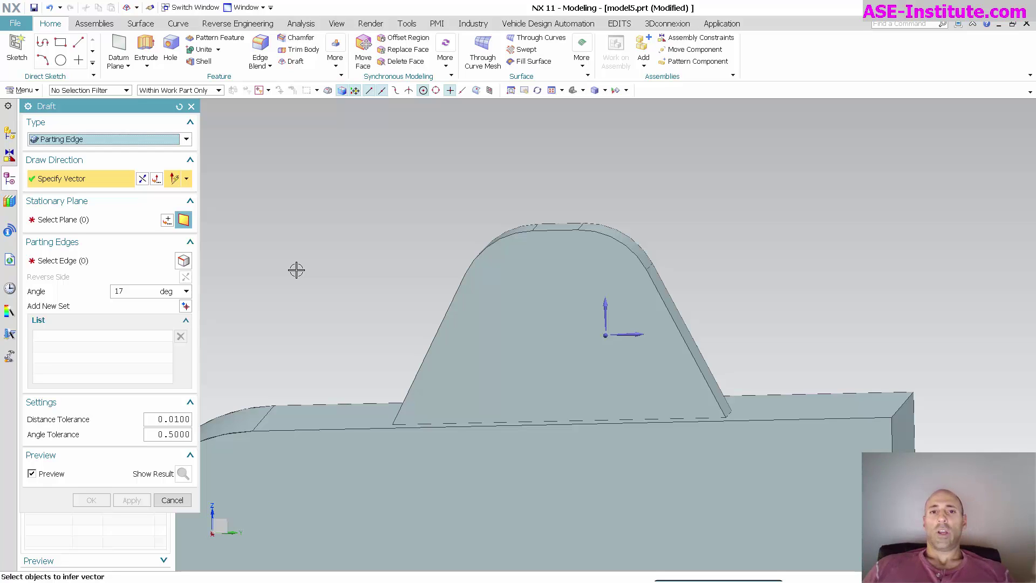
left_click(176, 141)
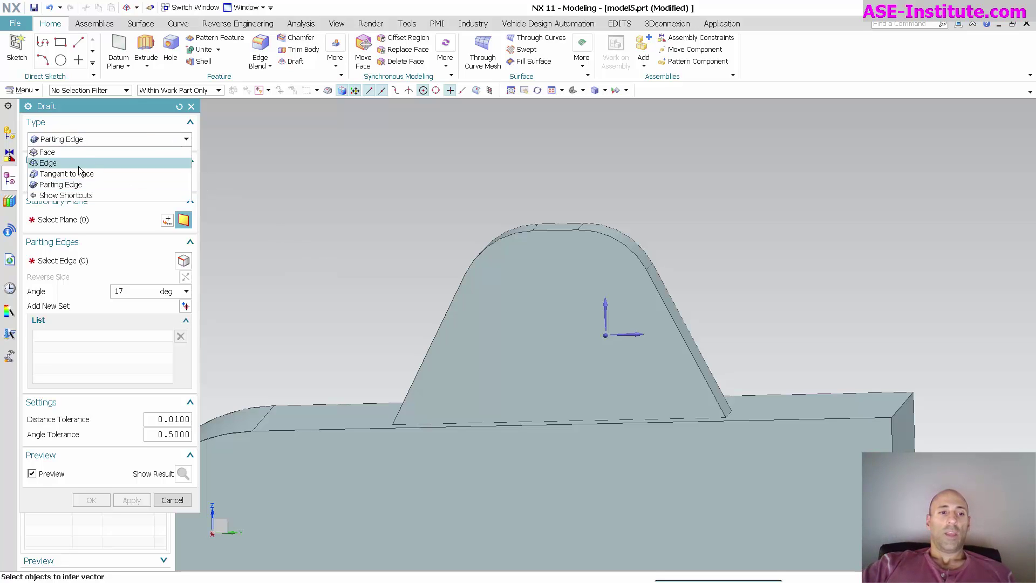
left_click(135, 218)
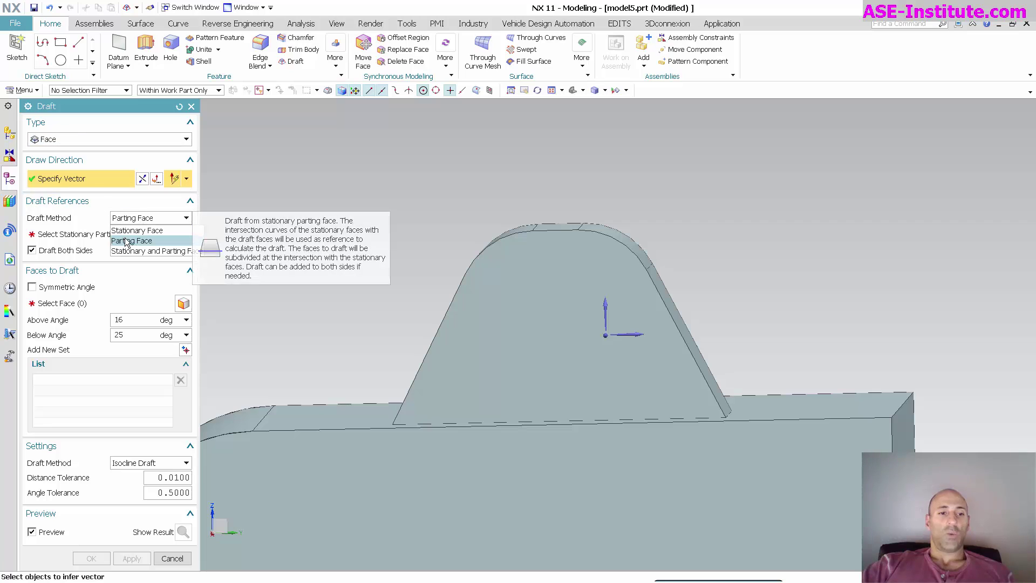